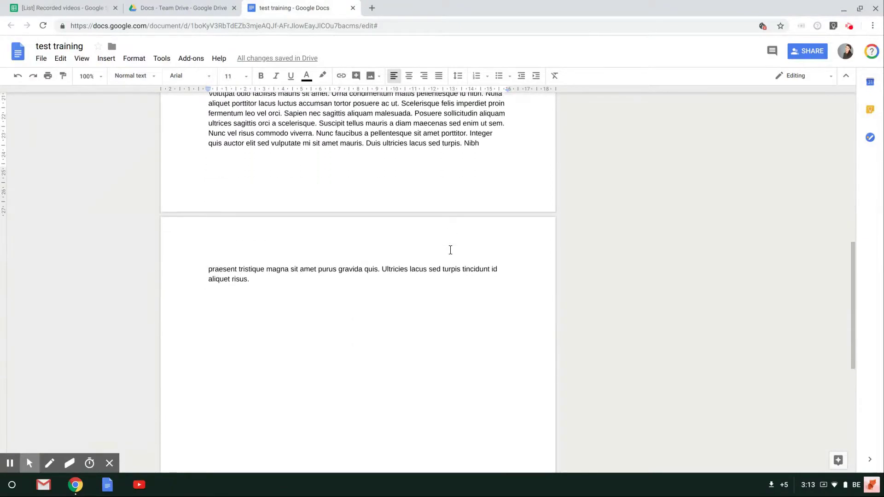
# Step: Select all the text in the document and change its font to Georgia
pyautogui.scroll(3, 450, 250)
pyautogui.scroll(3, 451, 250)
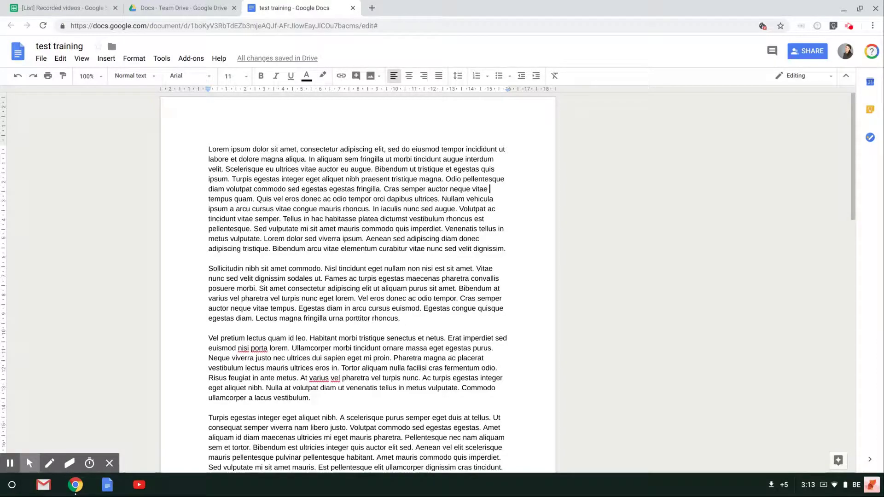
pyautogui.scroll(-5, 357, 277)
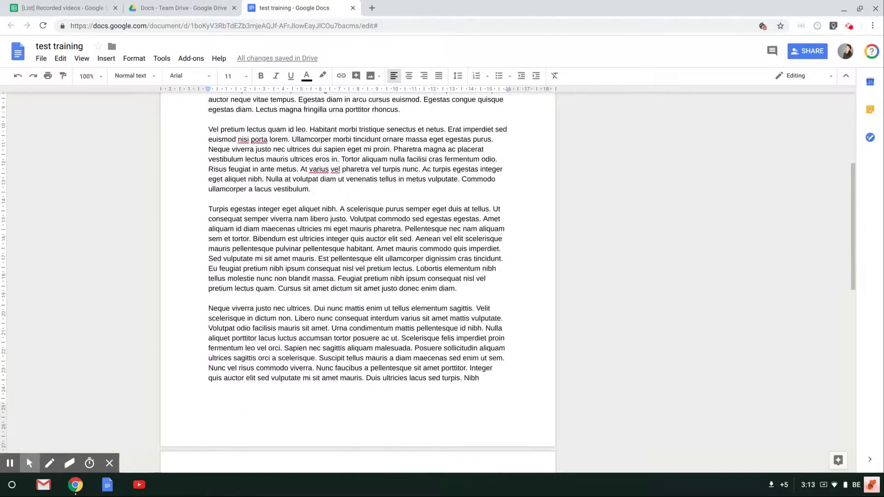
pyautogui.scroll(-2, 357, 276)
pyautogui.scroll(7, 357, 276)
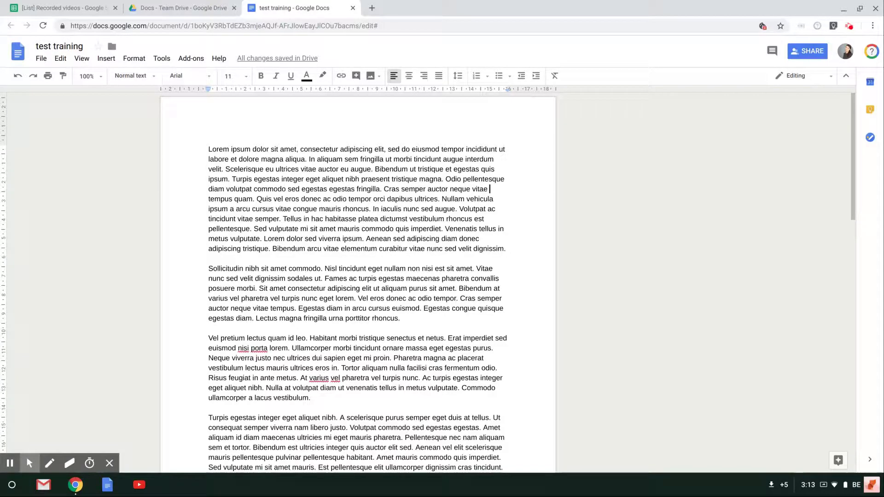
pyautogui.hotkey('ctrl', 'a')
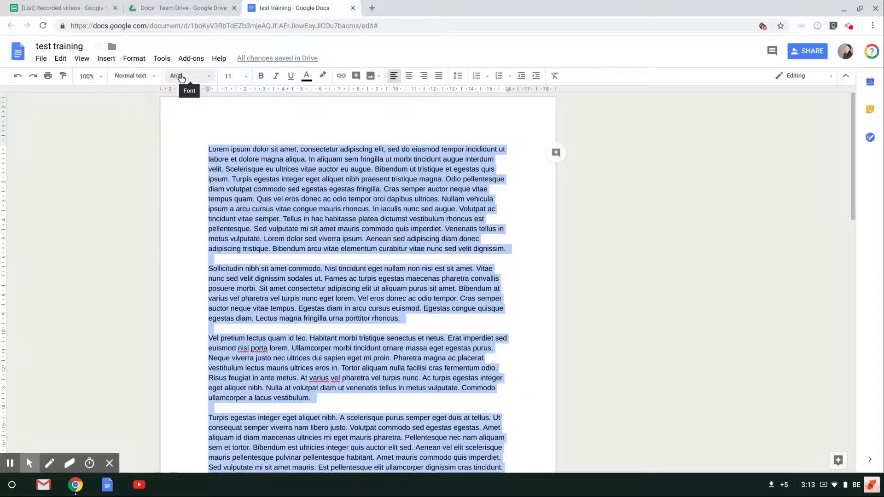
pyautogui.click(203, 76)
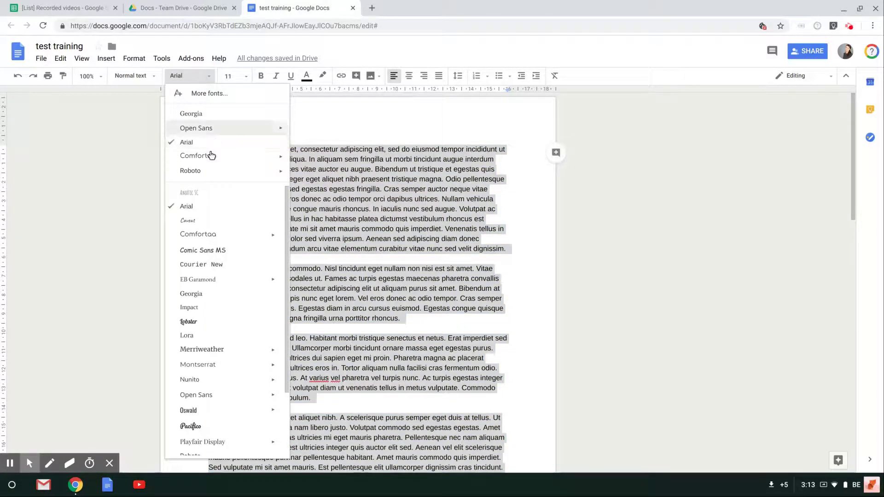
pyautogui.scroll(-2, 204, 235)
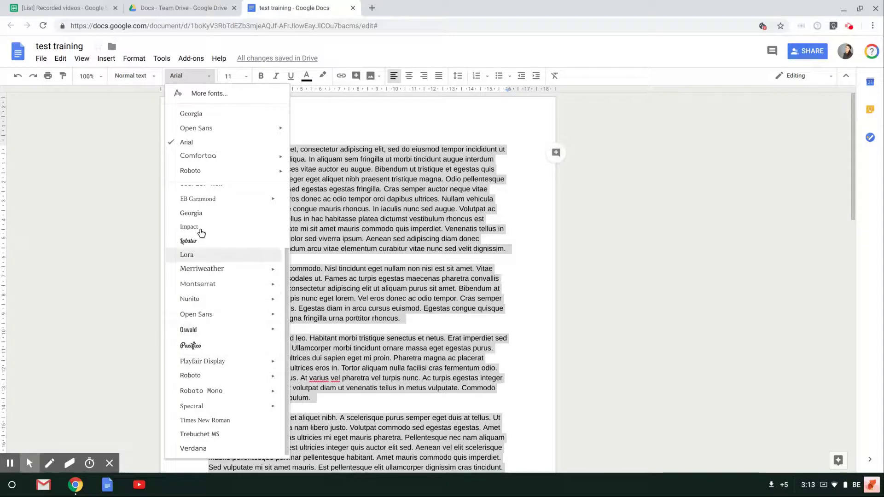
pyautogui.click(187, 213)
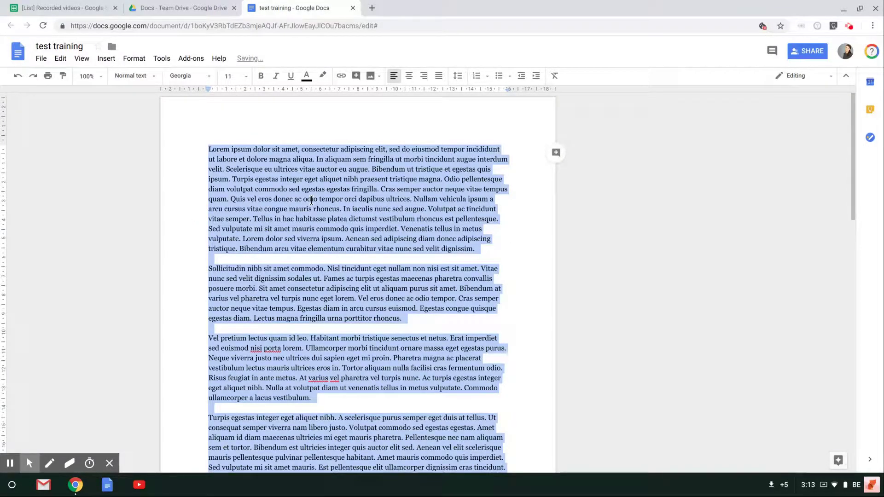
pyautogui.scroll(-10, 358, 276)
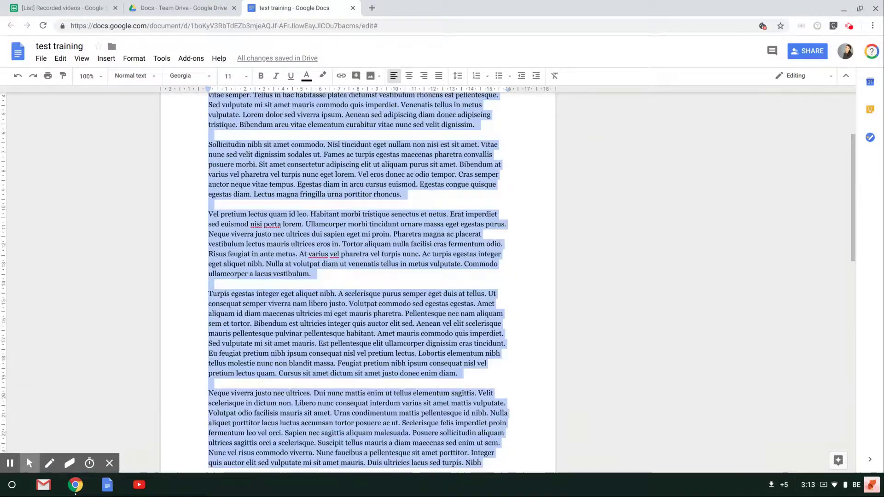
pyautogui.scroll(10, 358, 276)
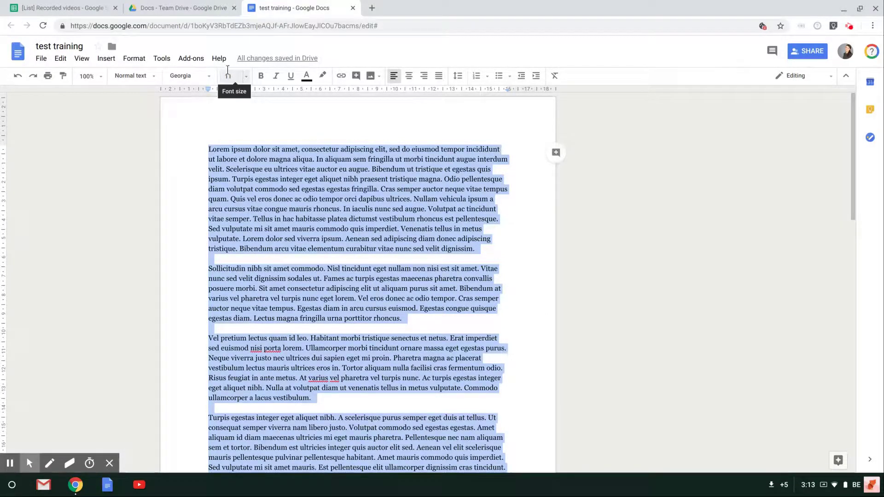
# Step: Set the font size of the whole text to 12 and justify its alignment
pyautogui.click(242, 77)
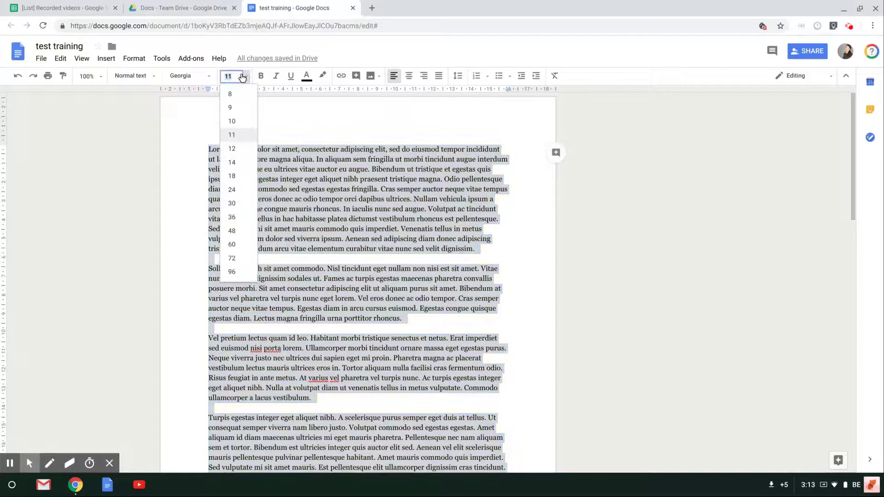
pyautogui.click(238, 148)
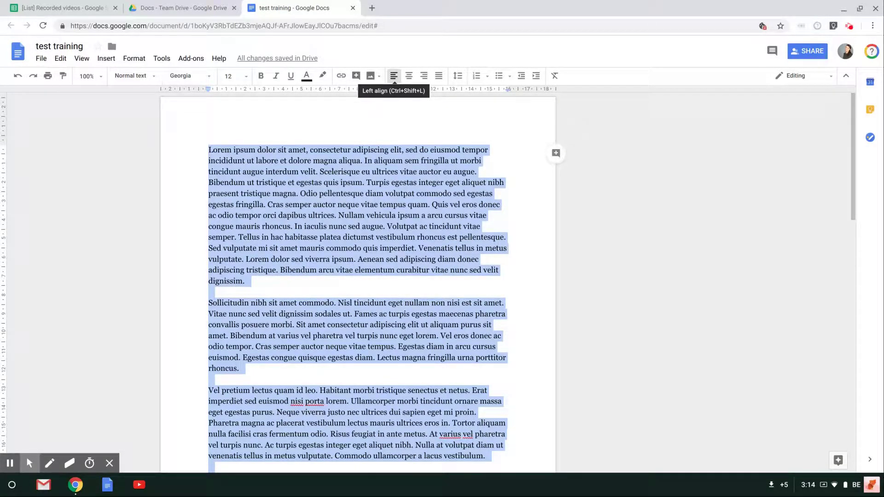
pyautogui.click(438, 77)
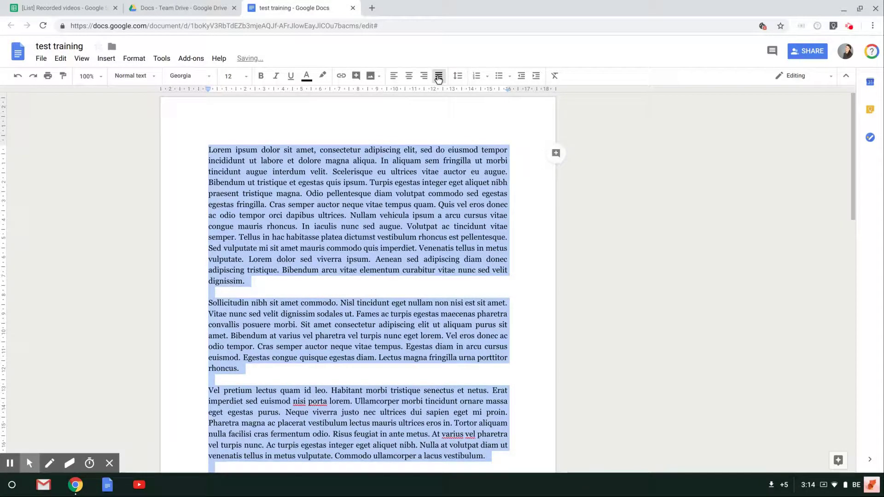
pyautogui.scroll(-10, 427, 281)
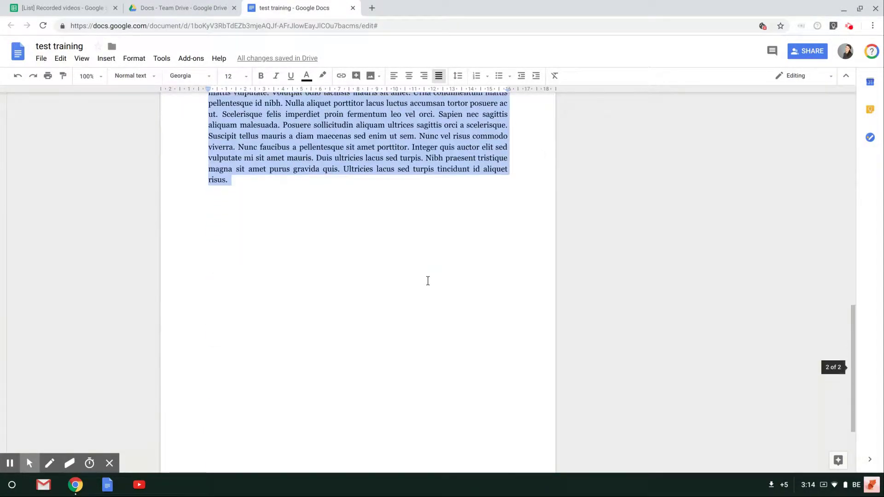
pyautogui.scroll(10, 358, 281)
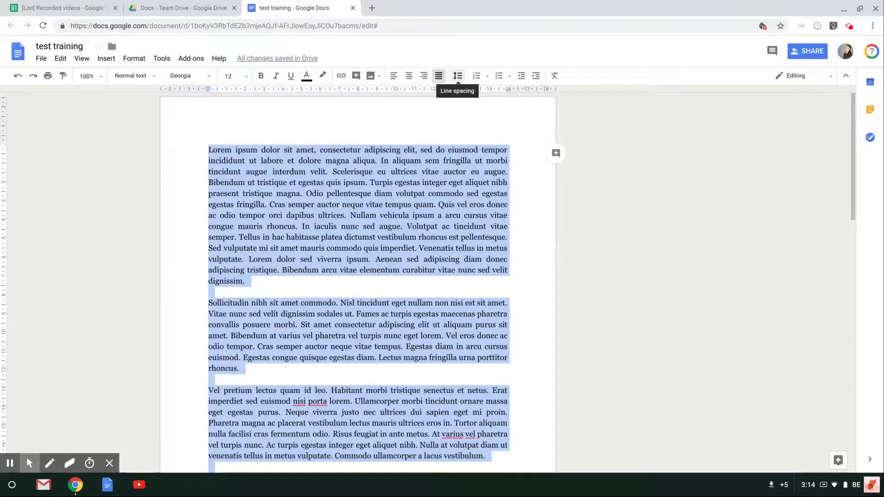
pyautogui.click(457, 76)
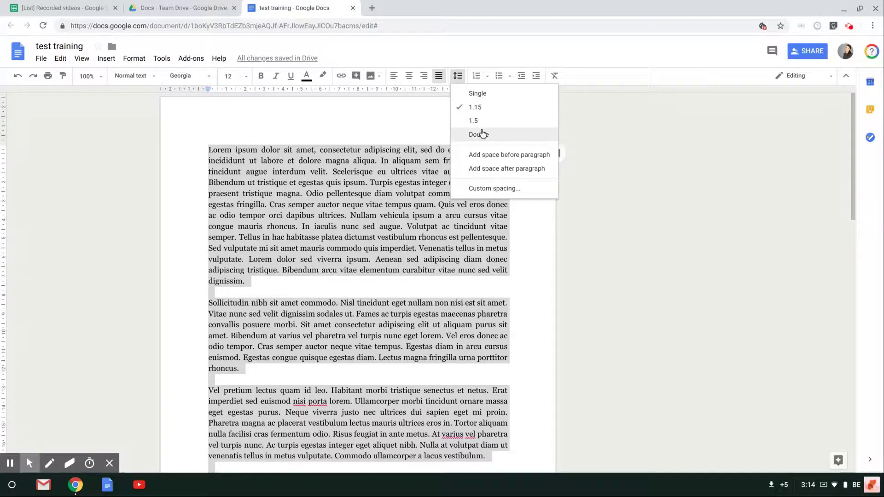
pyautogui.click(490, 189)
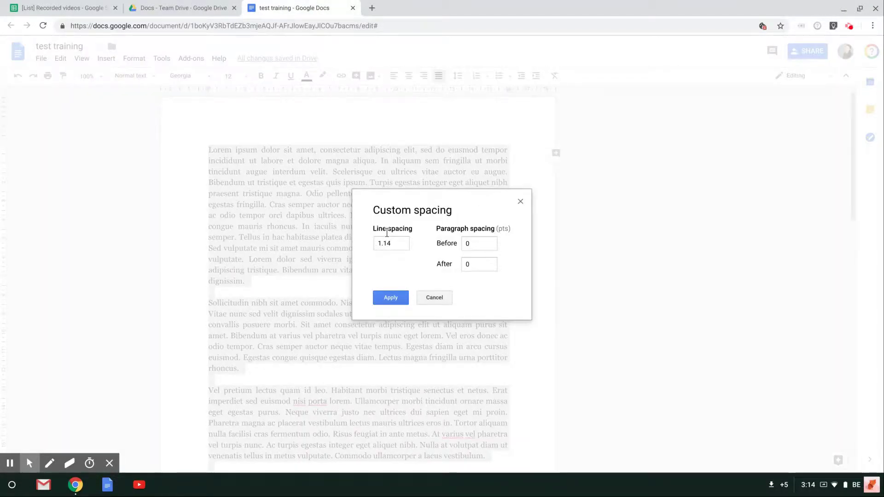
pyautogui.click(430, 295)
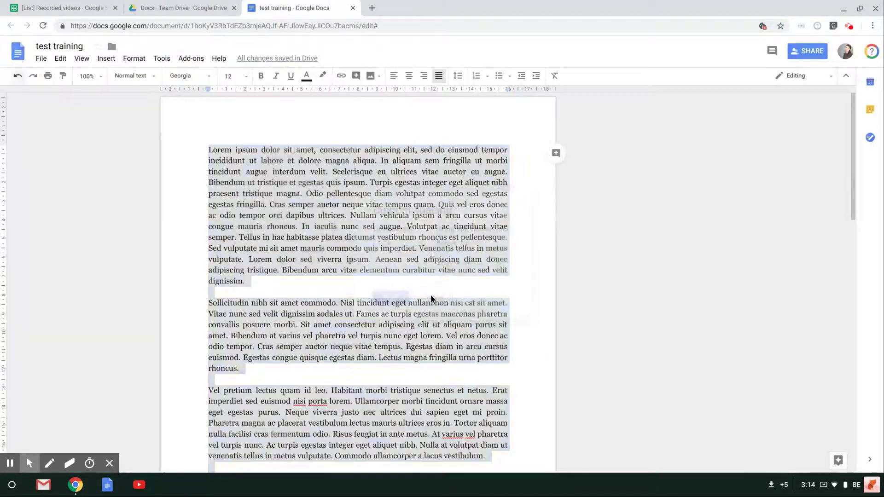
# Step: Set the line spacing of the entire document text to 1.5
pyautogui.click(460, 76)
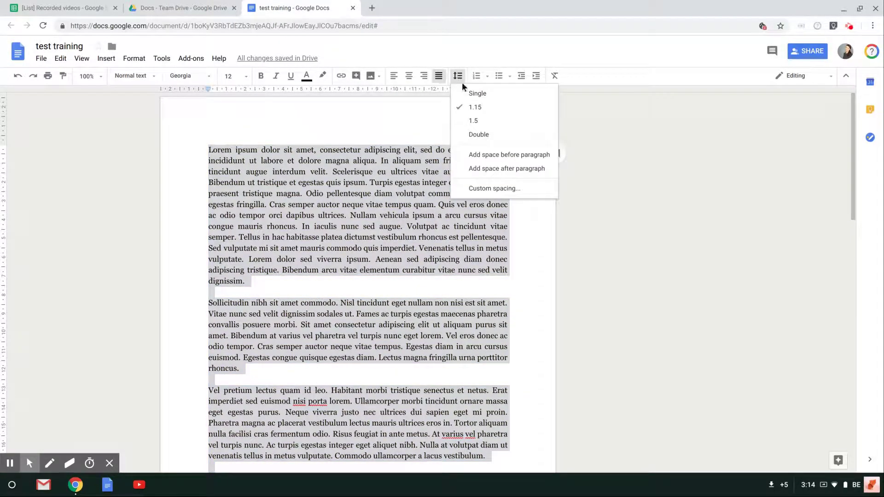
pyautogui.click(479, 124)
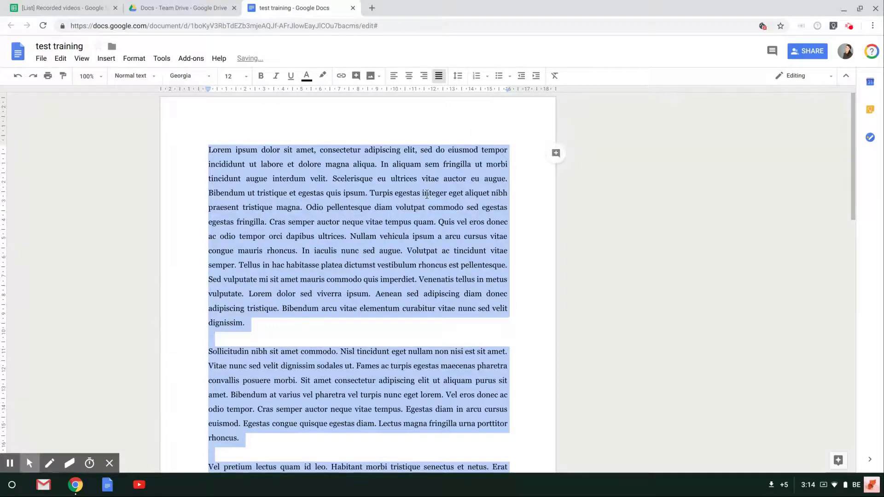
pyautogui.scroll(-10, 426, 194)
pyautogui.scroll(-7, 427, 195)
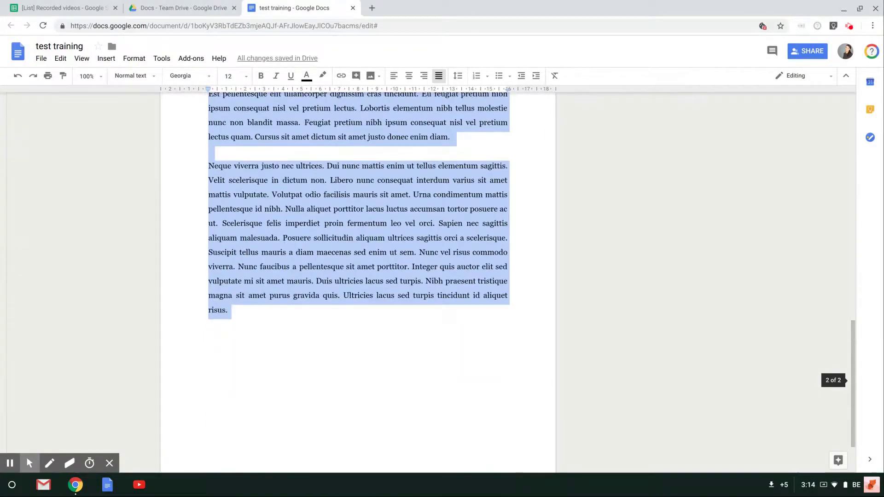
pyautogui.scroll(17, 515, 176)
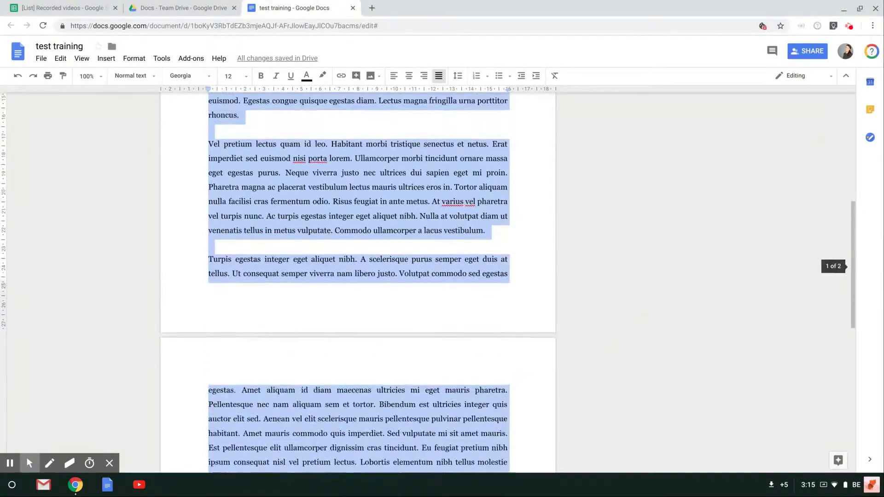
# Step: Update the Normal text style to match the formatting of the first paragraph
pyautogui.click(515, 175)
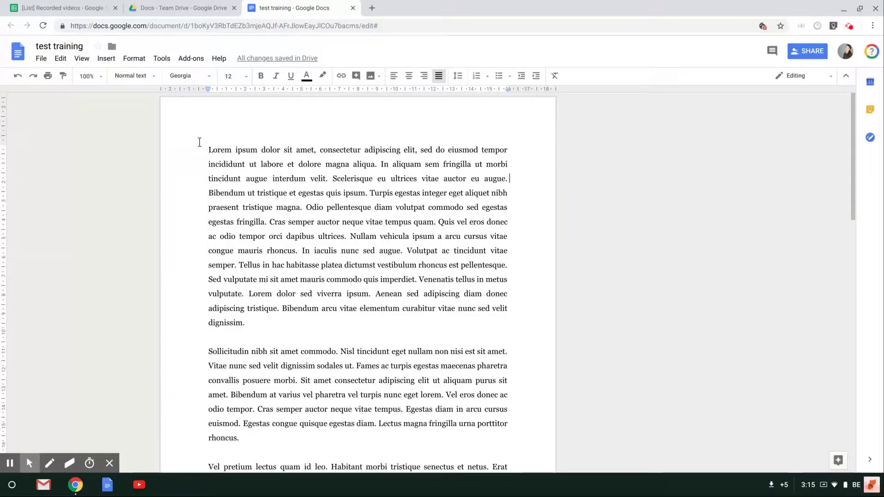
pyautogui.moveTo(207, 149); pyautogui.dragTo(244, 318)
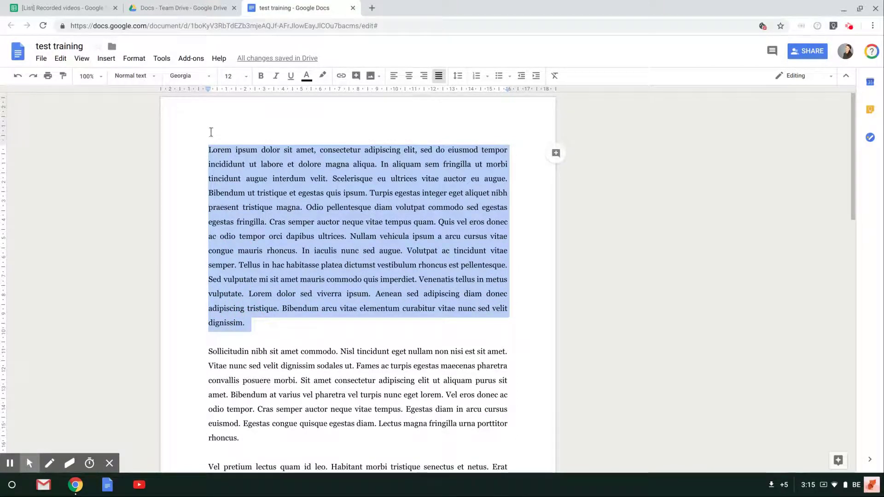
pyautogui.click(132, 77)
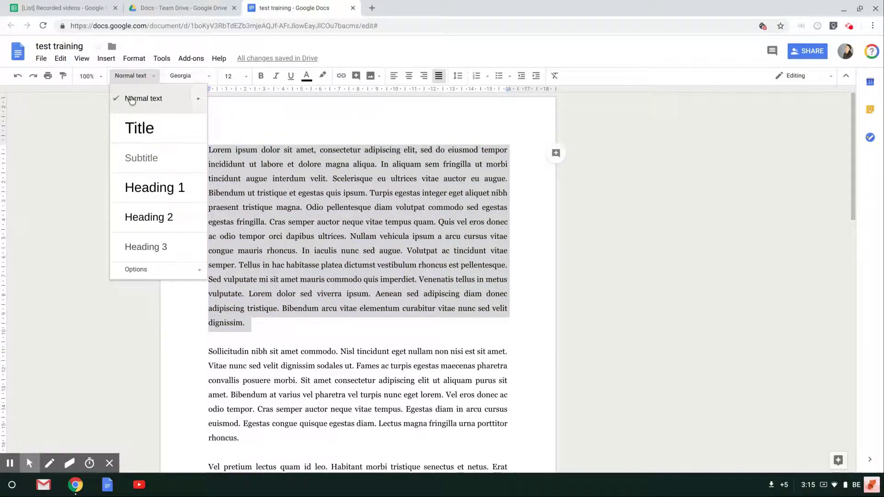
pyautogui.moveTo(194, 103)
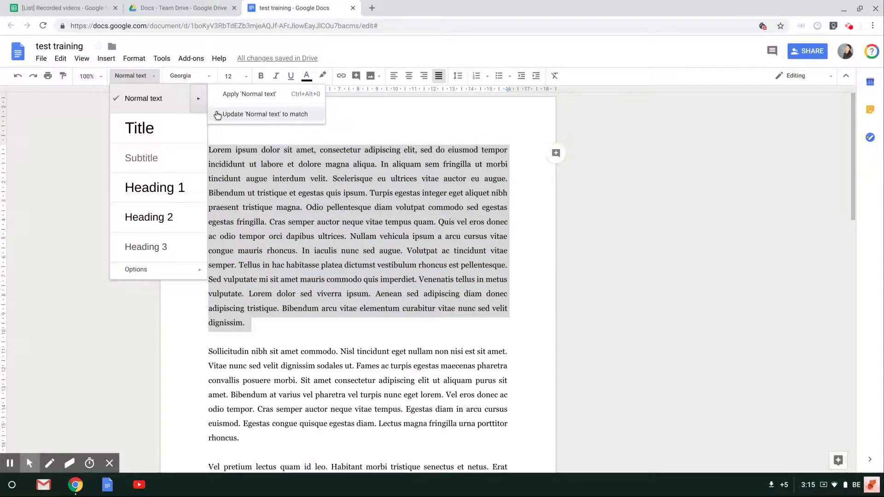
pyautogui.click(236, 115)
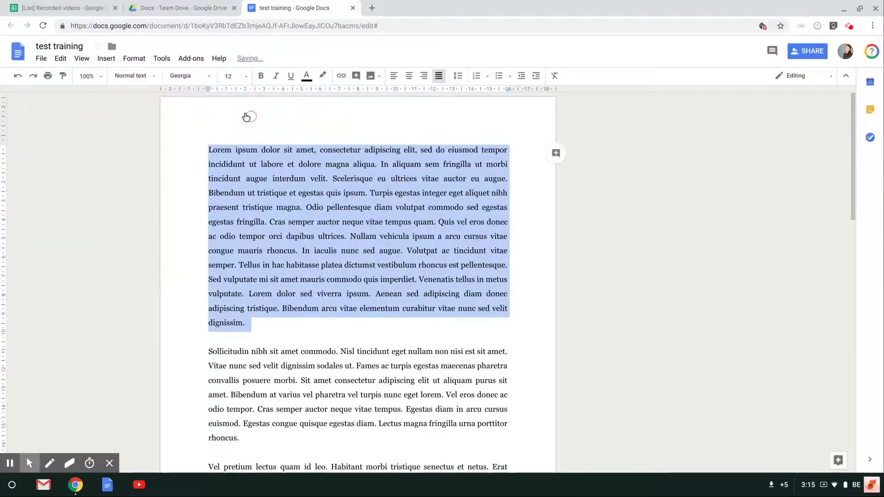
# Step: Add a new paragraph after the end of the text, separated by a blank line, reading "This is a continuity of the document"
pyautogui.click(264, 350)
pyautogui.scroll(-7, 264, 350)
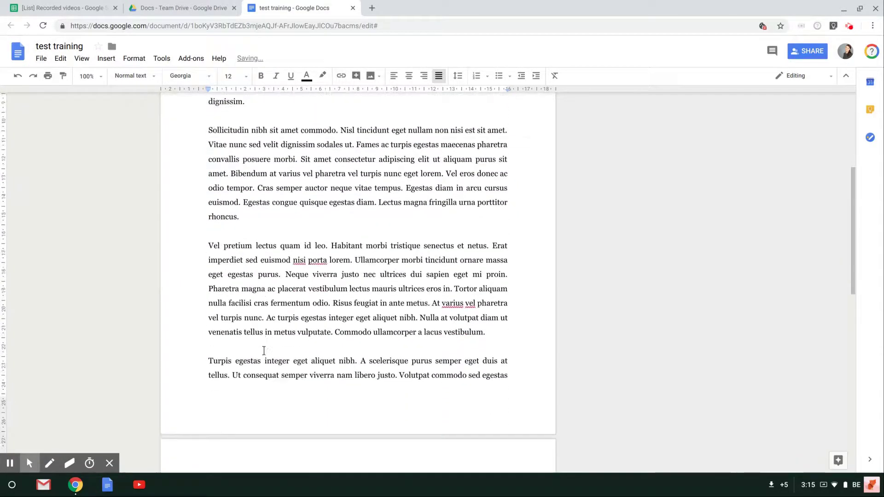
pyautogui.scroll(-6, 264, 351)
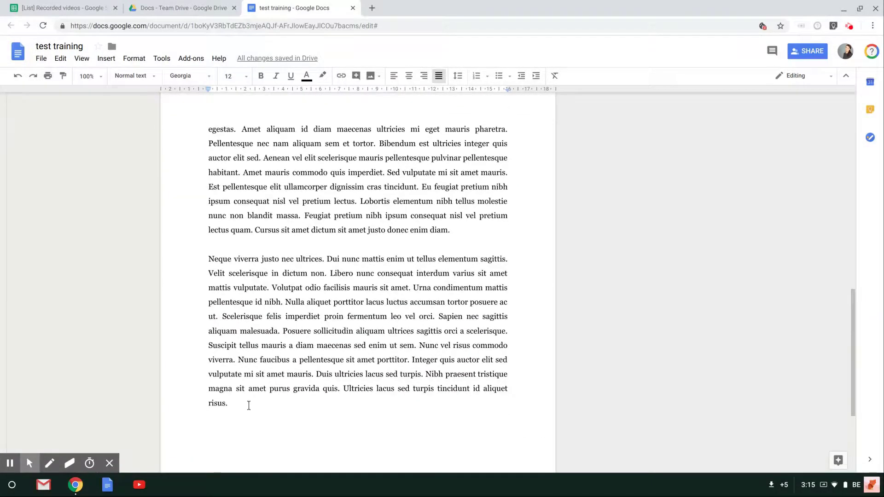
pyautogui.click(248, 405)
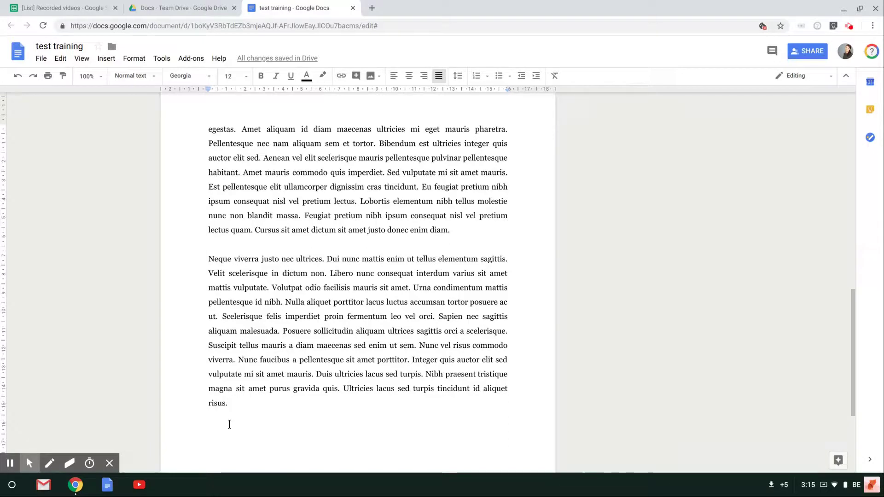
pyautogui.press('Return')
pyautogui.press('Return')
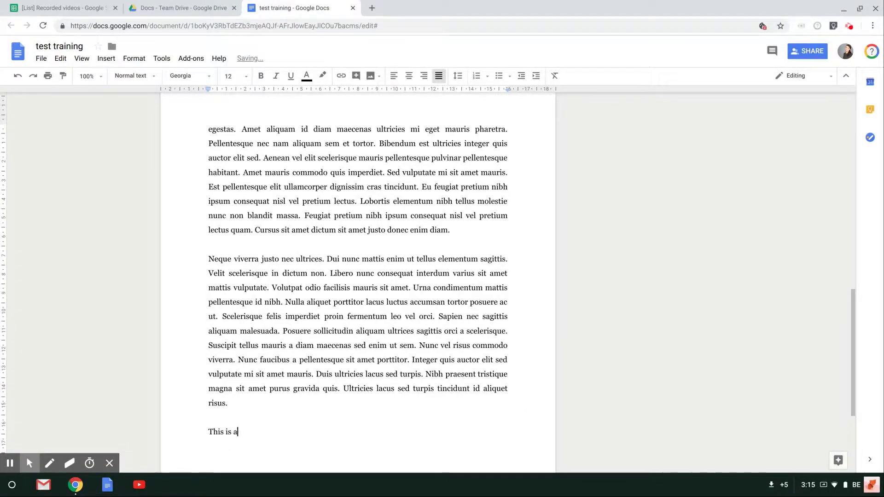
pyautogui.write('This is a continuity of the document')
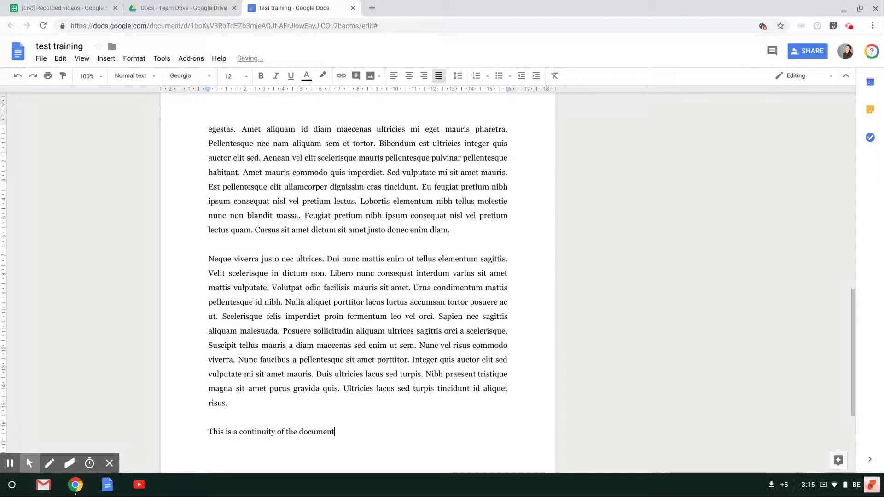
pyautogui.click(257, 431)
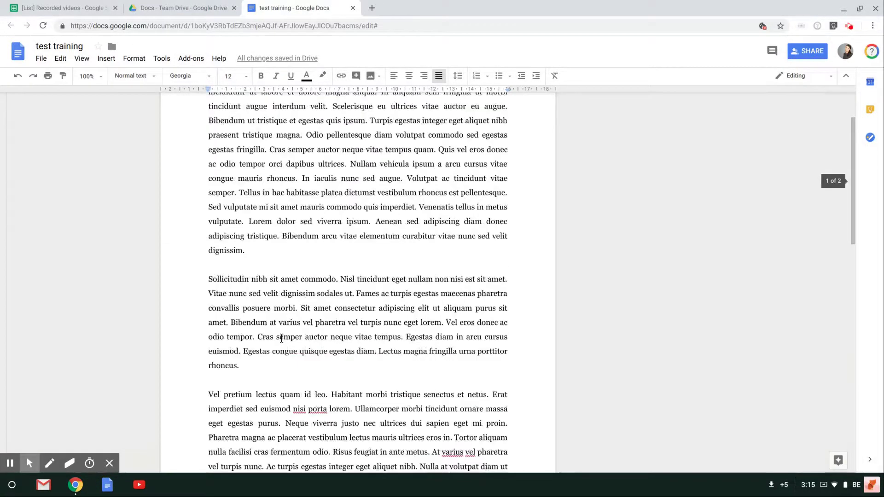
# Step: Insert a line reading "Title 1" above the first paragraph, followed by a blank line
pyautogui.scroll(15, 281, 341)
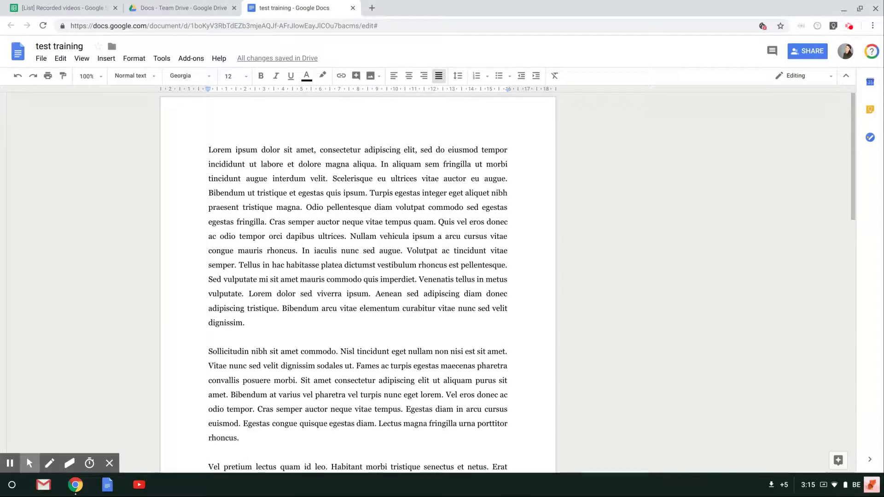
pyautogui.click(202, 150)
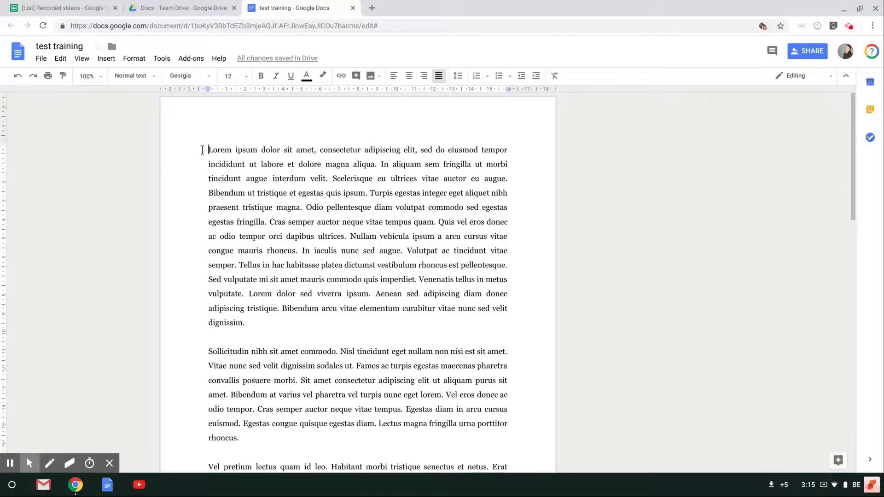
pyautogui.press('Return')
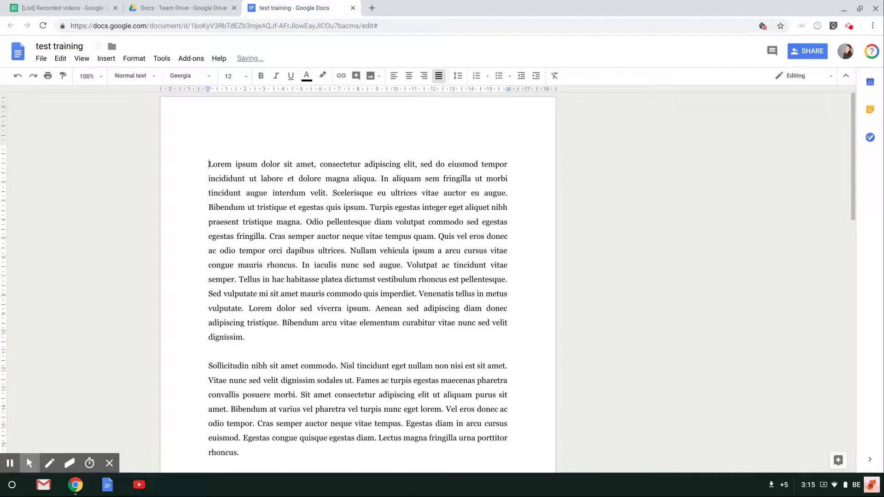
pyautogui.click(208, 150)
pyautogui.write('Title 1')
pyautogui.press('Return')
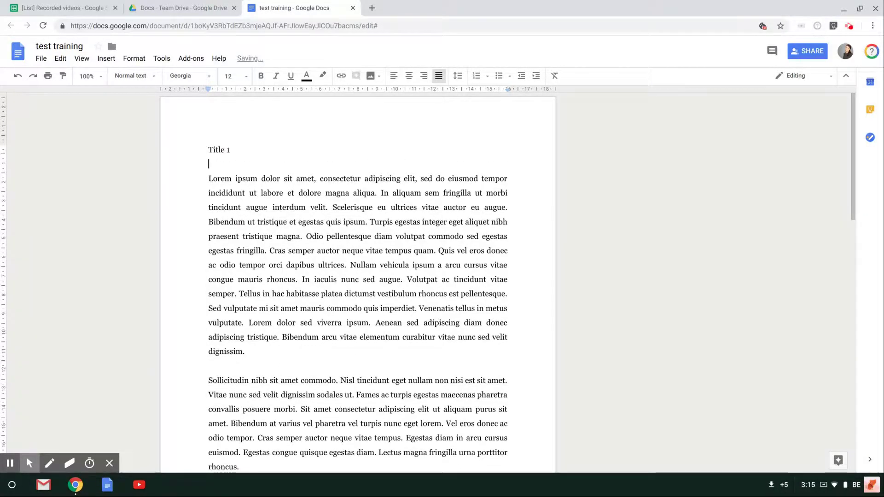
# Step: Format the "Title 1" line as size 18, bold, with orange text
pyautogui.click(209, 149)
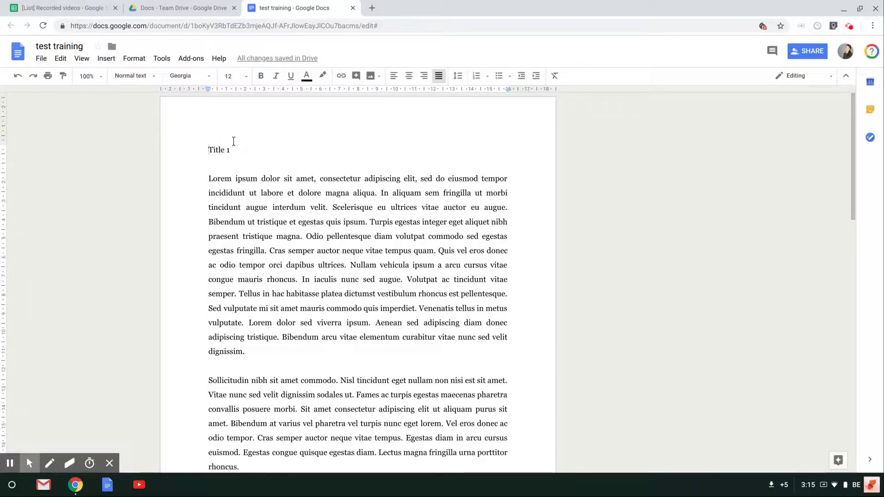
pyautogui.moveTo(232, 143); pyautogui.dragTo(201, 141)
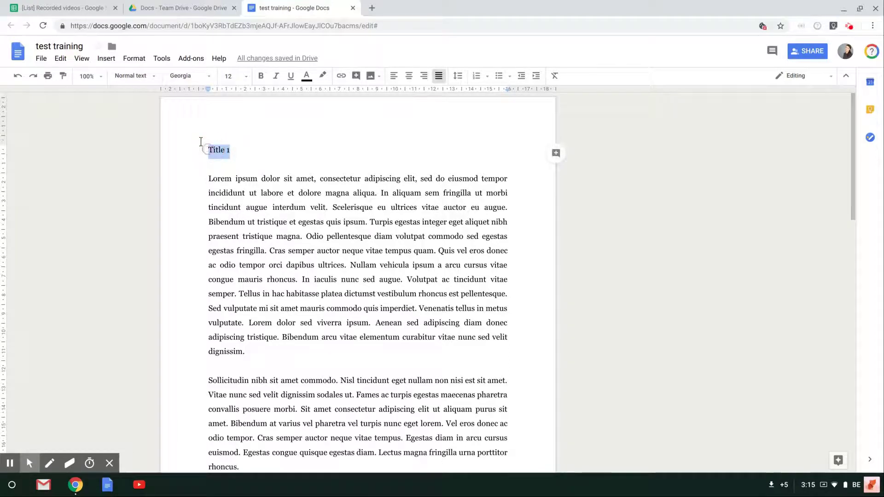
pyautogui.click(245, 77)
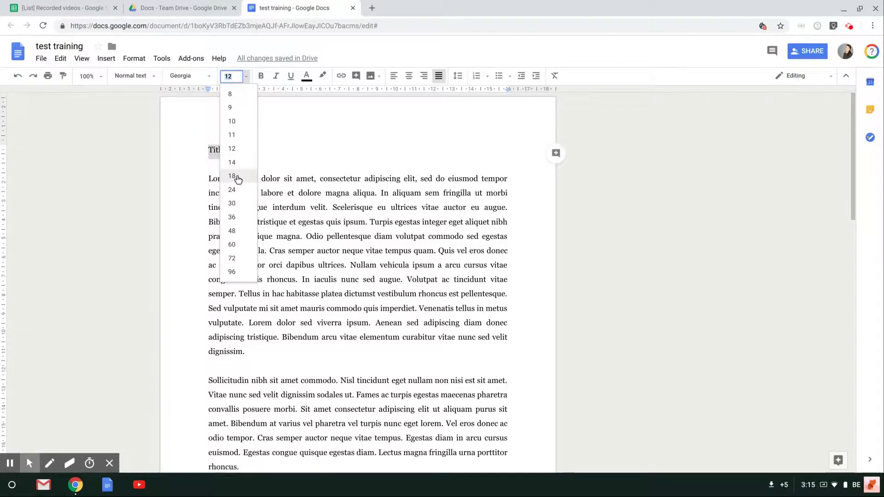
pyautogui.click(236, 176)
pyautogui.click(259, 75)
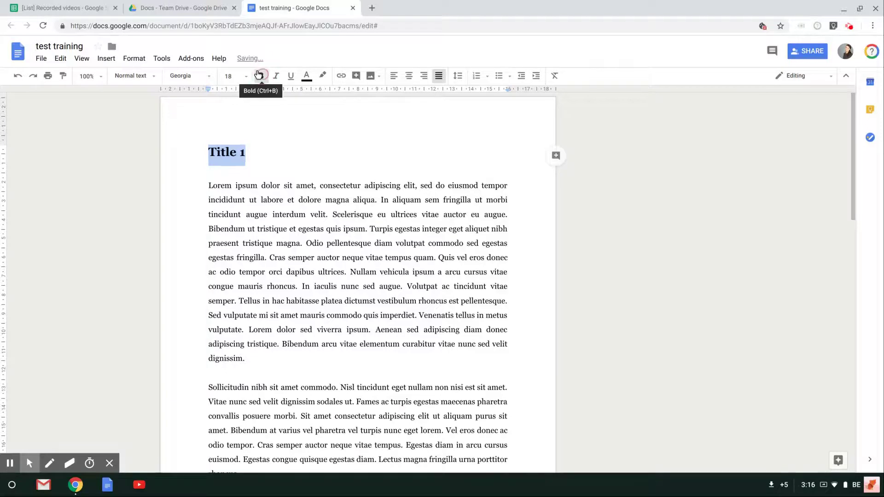
pyautogui.click(305, 76)
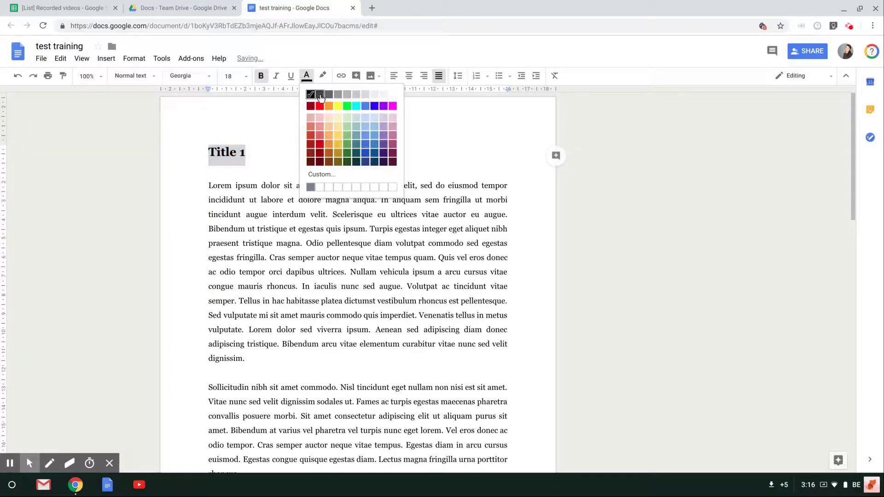
pyautogui.click(326, 106)
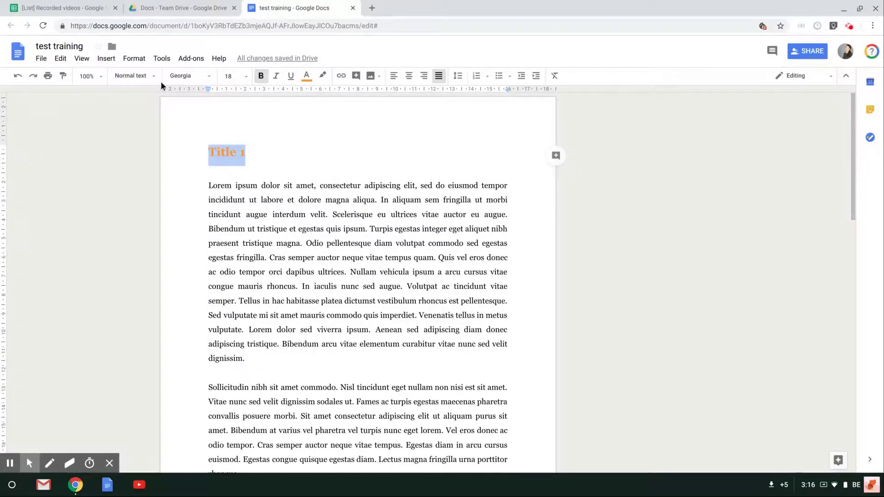
# Step: Update the Title style to match the formatting of the "Title 1" line
pyautogui.click(135, 76)
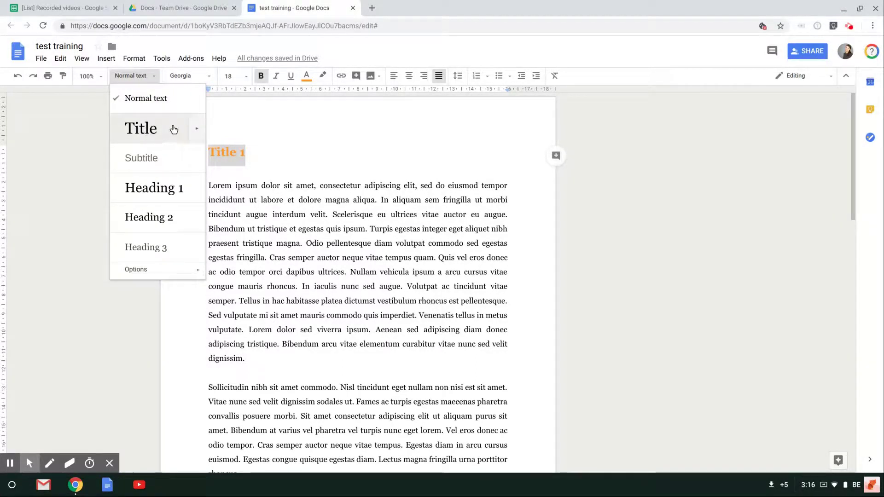
pyautogui.moveTo(196, 129)
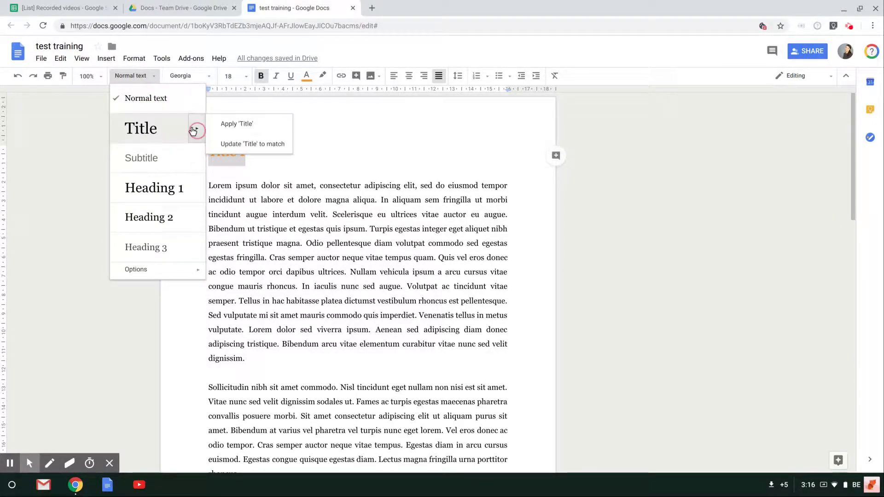
pyautogui.click(249, 144)
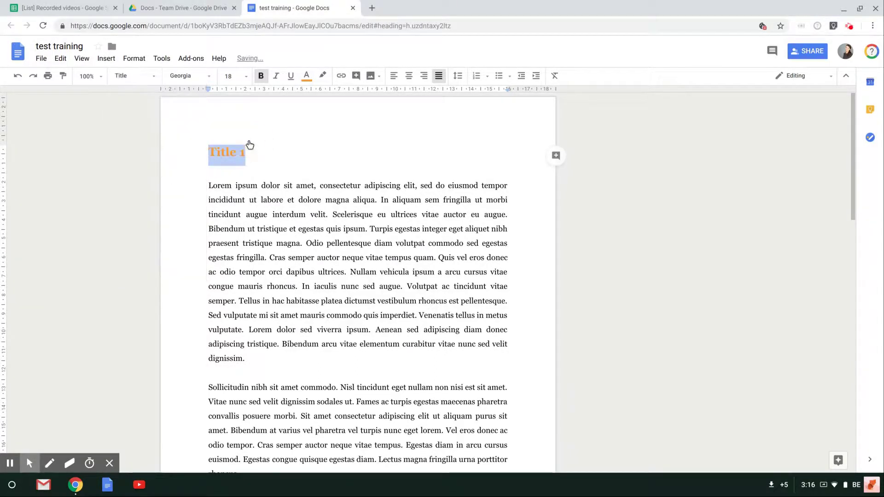
# Step: Add a line reading "Title 2" after the first paragraph, separated from it by a blank line
pyautogui.click(260, 353)
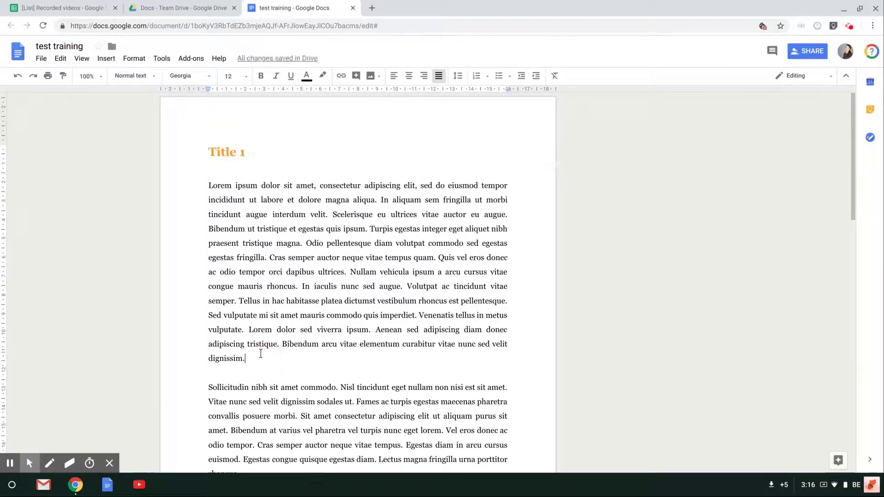
pyautogui.press('Return')
pyautogui.press('Return')
pyautogui.write('Title 2')
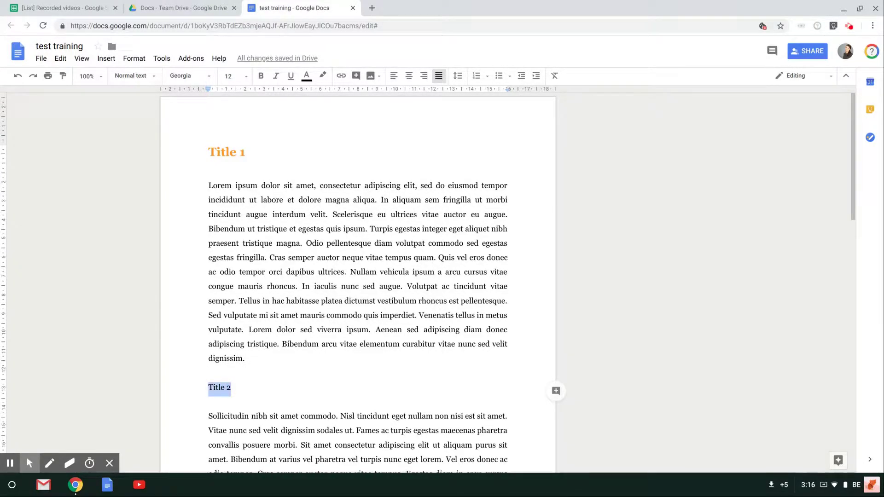
# Step: Try the Title style on the "Title 2" line and undo that change
pyautogui.click(132, 76)
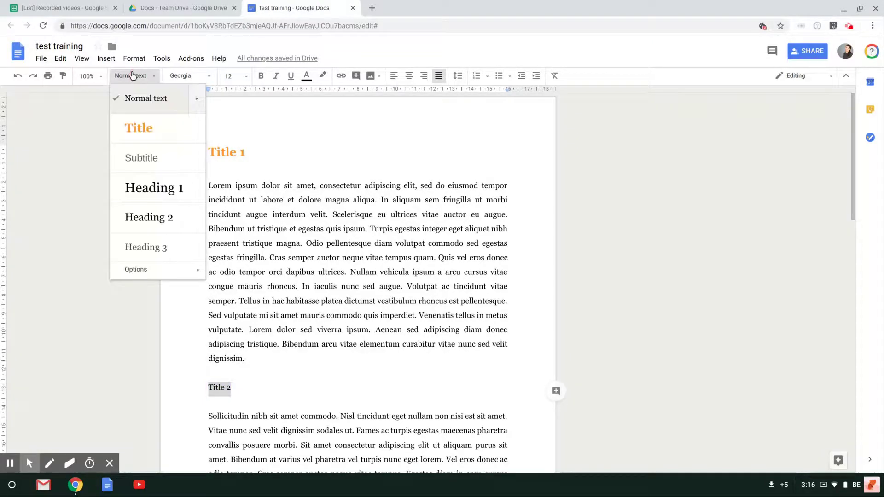
pyautogui.click(143, 130)
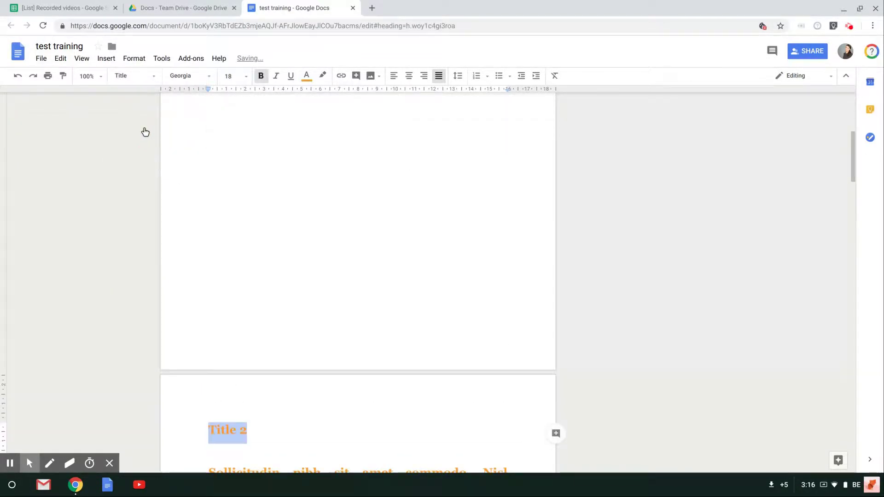
pyautogui.scroll(-3, 211, 212)
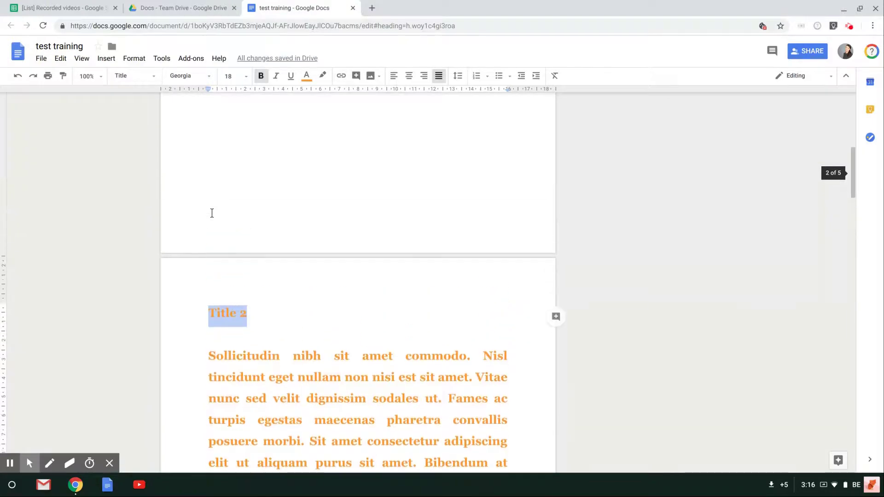
pyautogui.click(9, 76)
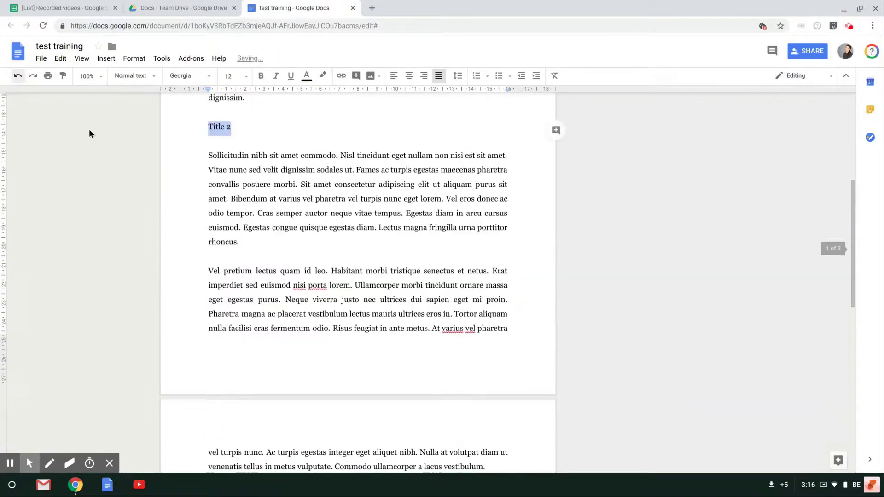
# Step: Insert a paragraph break after "Title 2" and apply the Title style to that line only
pyautogui.click(256, 127)
pyautogui.press('Return')
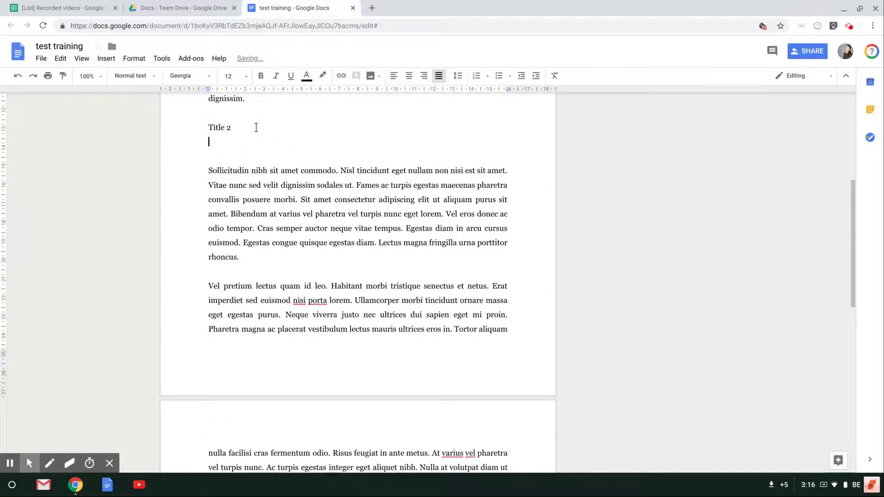
pyautogui.moveTo(231, 128); pyautogui.dragTo(193, 123)
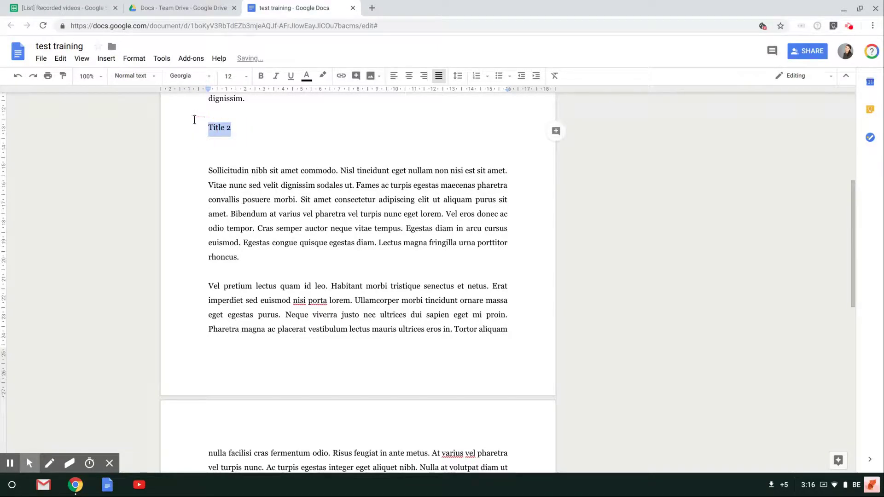
pyautogui.click(128, 77)
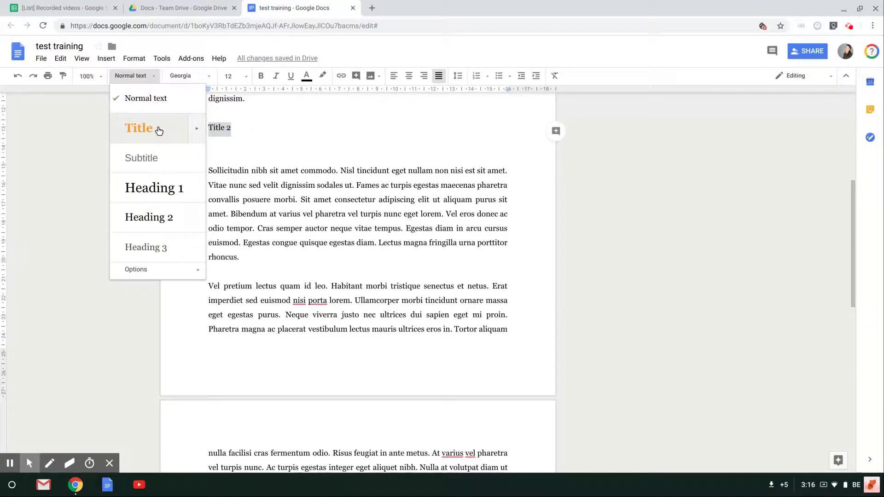
pyautogui.click(158, 130)
pyautogui.click(277, 163)
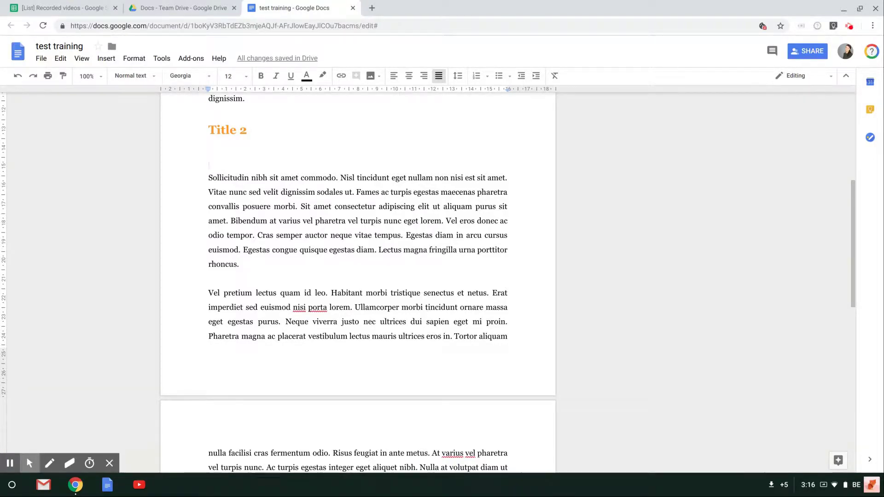
# Step: Return to the "Title 1" heading and examine the paragraph styles available for it
pyautogui.press('Up')
pyautogui.press('Up')
pyautogui.press('Up')
pyautogui.press('Up')
pyautogui.press('Up')
pyautogui.press('Up')
pyautogui.press('Up')
pyautogui.press('Up')
pyautogui.press('Up')
pyautogui.press('Up')
pyautogui.press('Up')
pyautogui.press('Up')
pyautogui.press('Up')
pyautogui.press('Up')
pyautogui.press('Up')
pyautogui.press('Up')
pyautogui.press('Up')
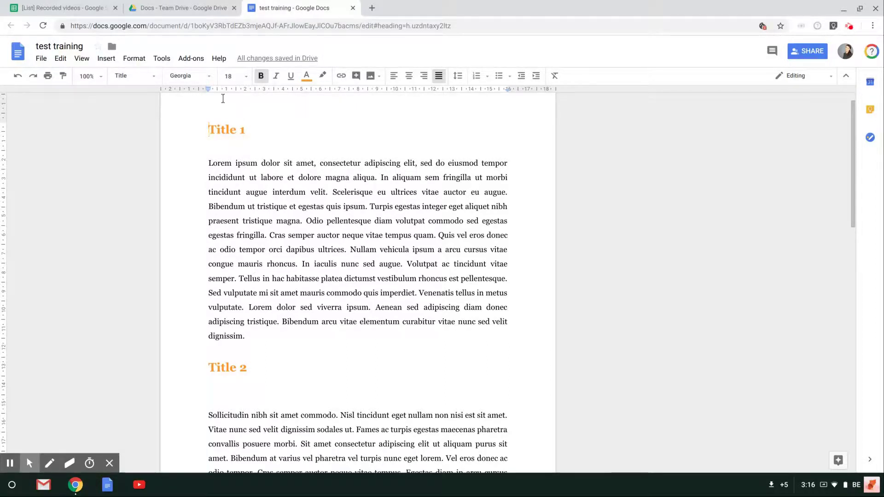
pyautogui.click(129, 78)
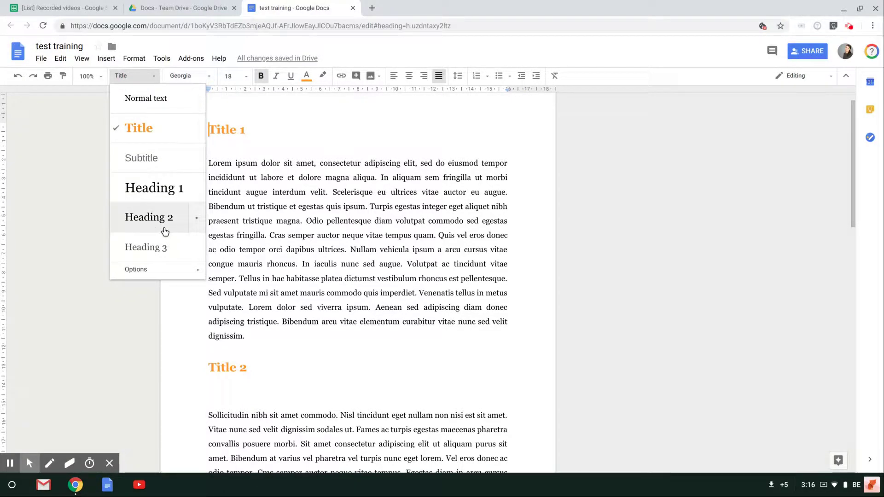
pyautogui.click(316, 185)
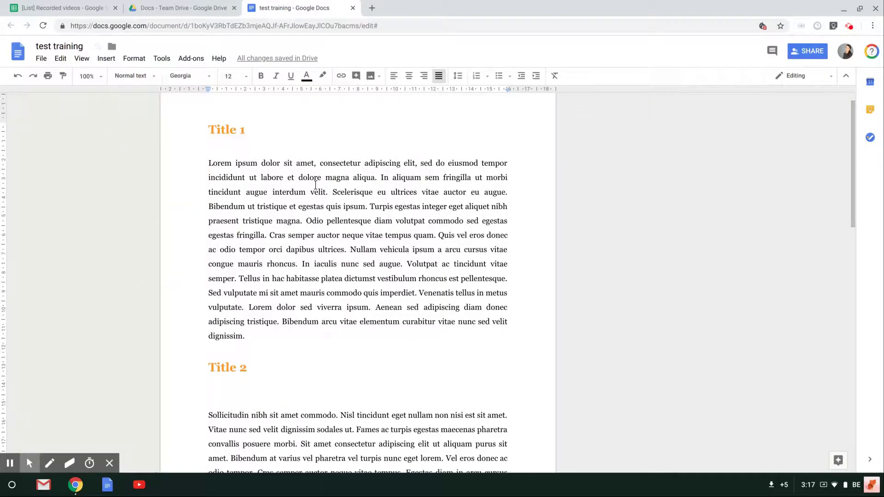
# Step: Look through the document's pages from the beginning and review the paragraph style list, including its options
pyautogui.scroll(-15, 265, 272)
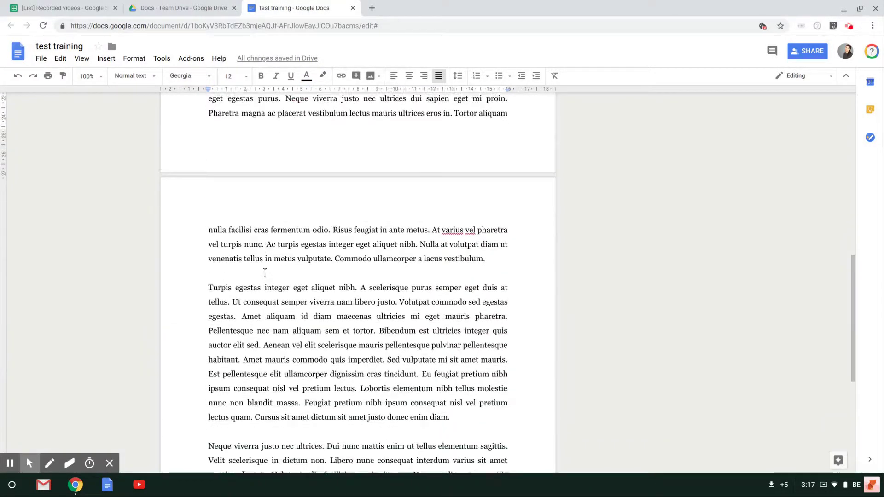
pyautogui.hotkey('ctrl', 'Home')
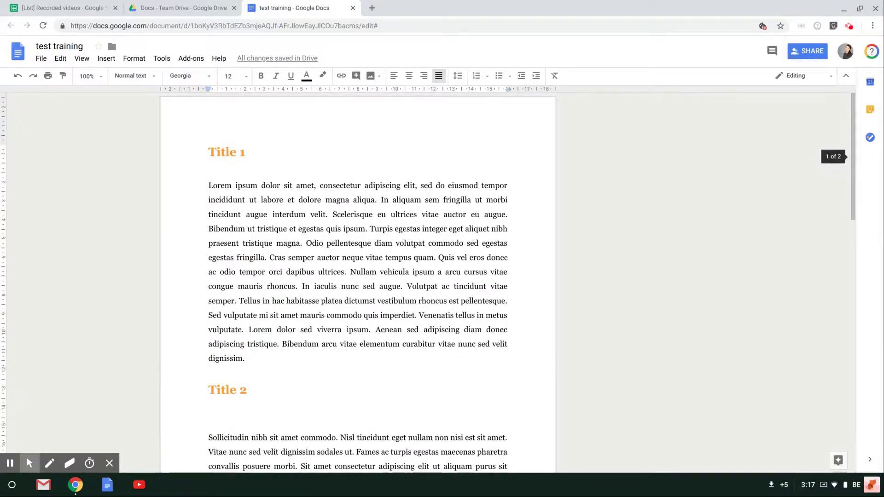
pyautogui.scroll(-5, 357, 277)
pyautogui.scroll(-5, 358, 276)
pyautogui.scroll(20, 357, 276)
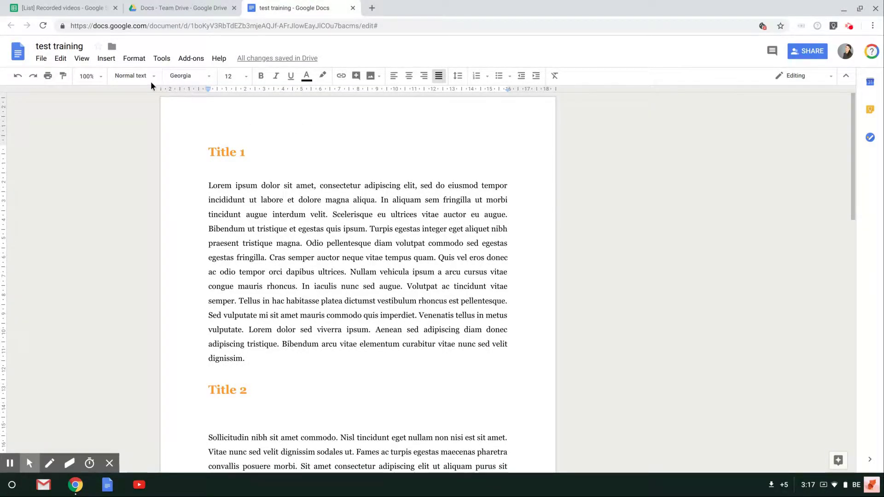
pyautogui.click(131, 76)
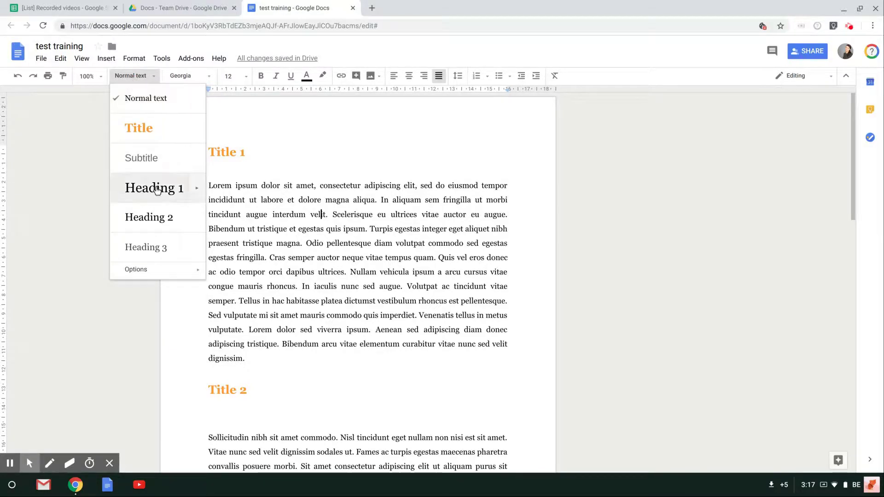
pyautogui.moveTo(161, 270)
pyautogui.click(308, 356)
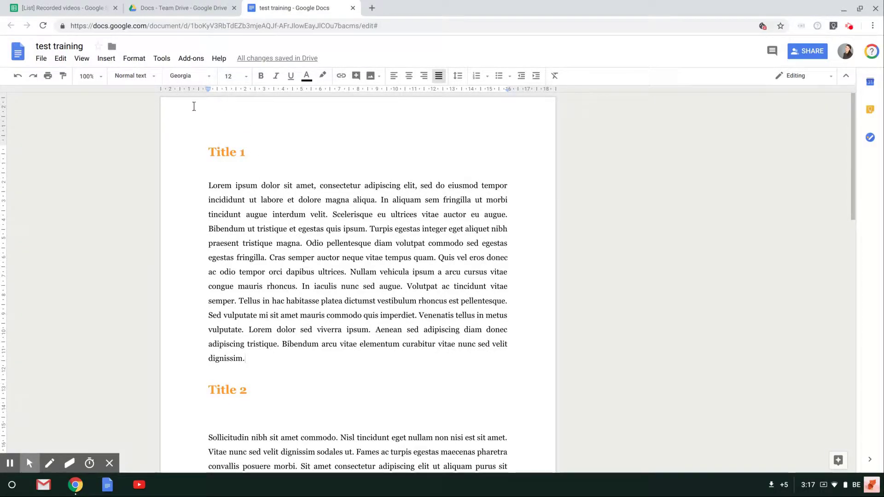
# Step: Open Google in a new browser tab and search for "fourcast logo"
pyautogui.click(372, 7)
pyautogui.write('goog')
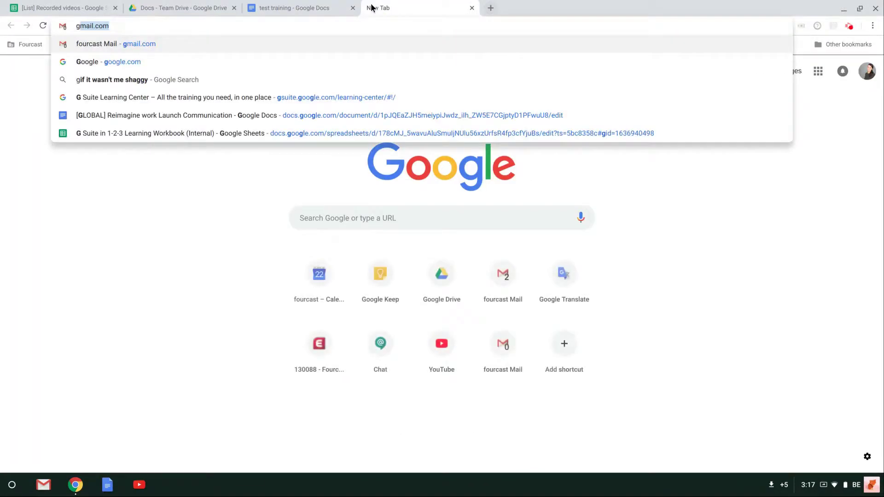
pyautogui.press('Return')
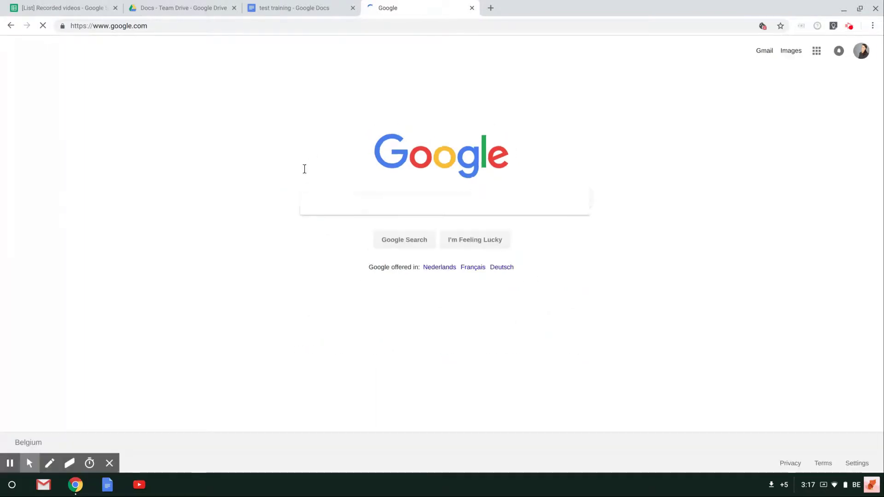
pyautogui.write('fourca')
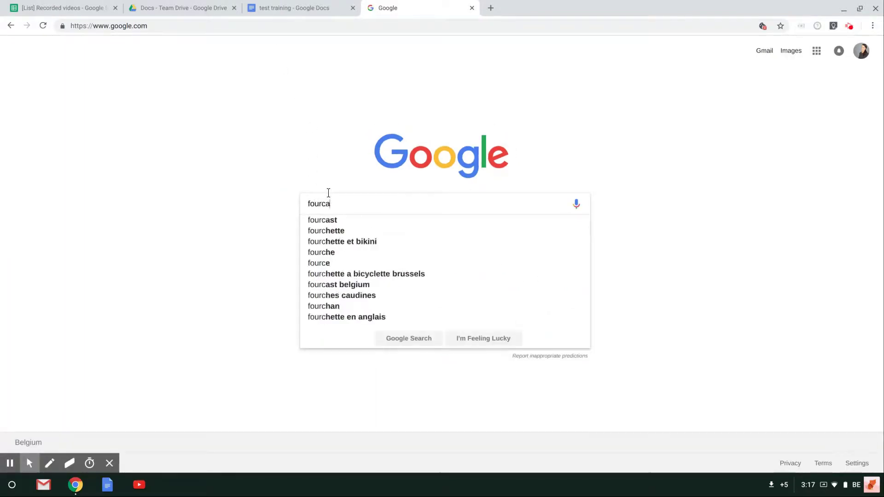
pyautogui.write('st logo')
pyautogui.press('Return')
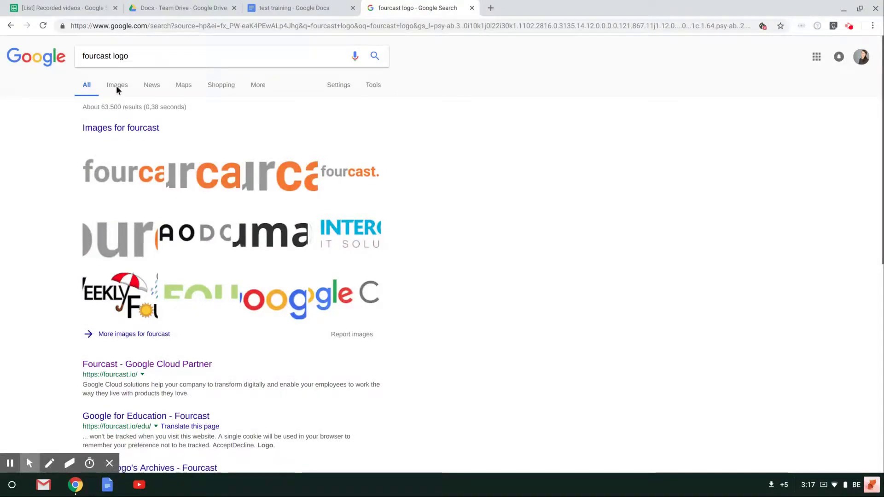
# Step: Show the image results for the logo search and copy the first Fourcast logo image
pyautogui.click(114, 87)
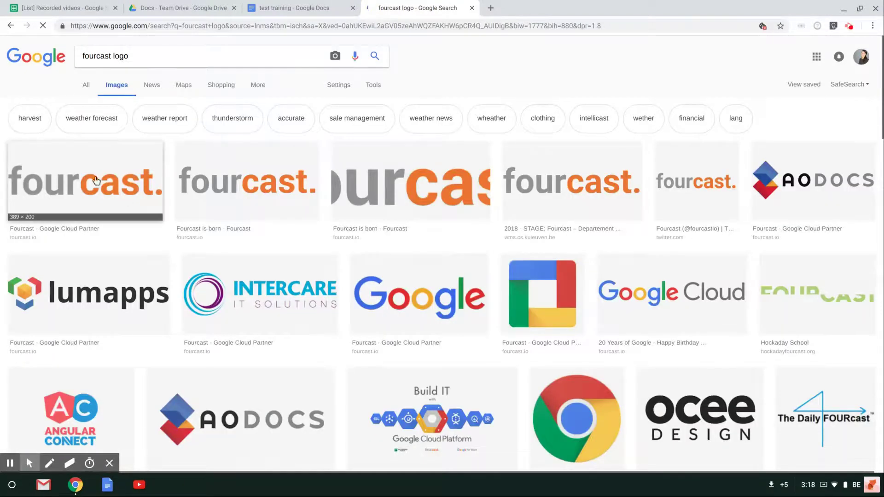
pyautogui.rightClick(89, 169)
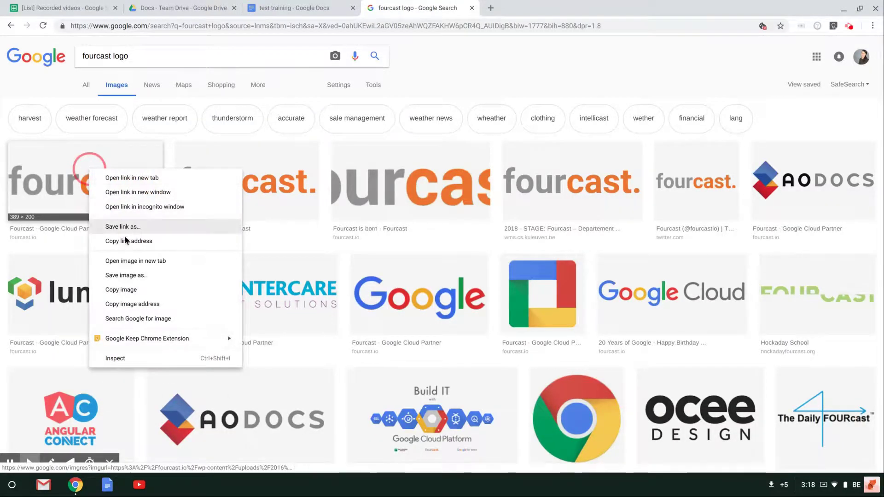
pyautogui.click(131, 290)
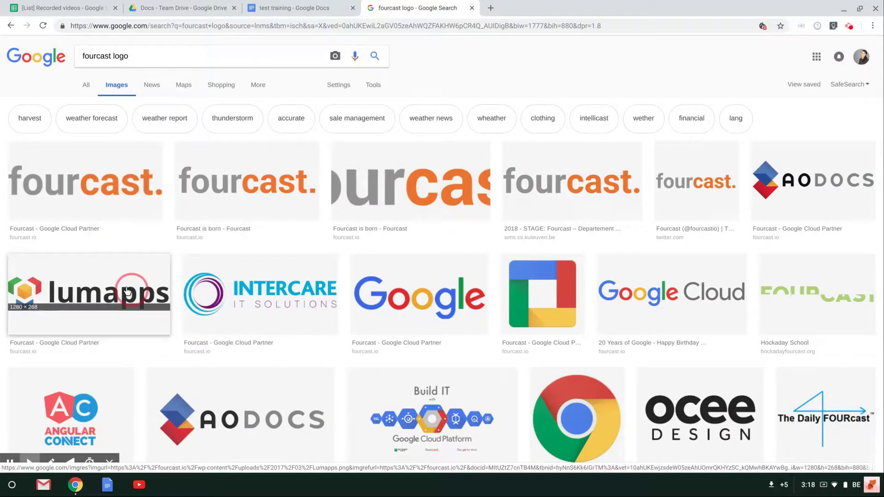
# Step: Switch to the "test training" document and paste the copied Fourcast logo into the page header
pyautogui.click(295, 8)
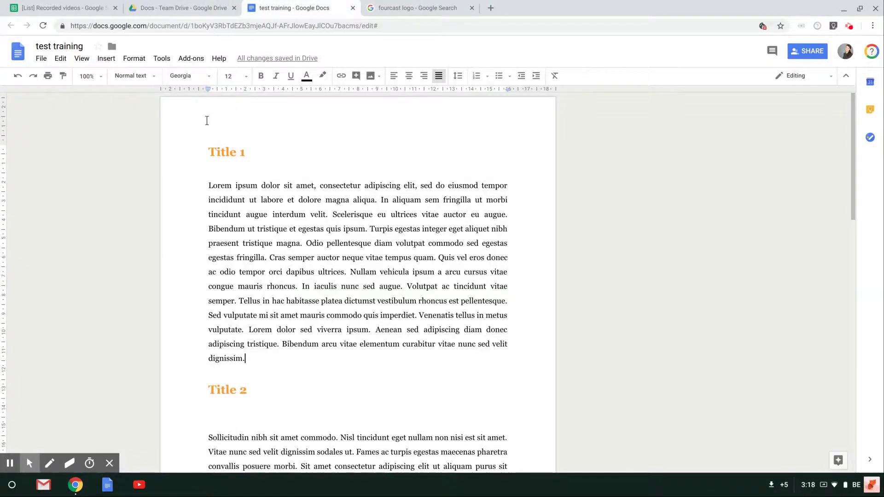
pyautogui.doubleClick(210, 102)
pyautogui.rightClick(214, 105)
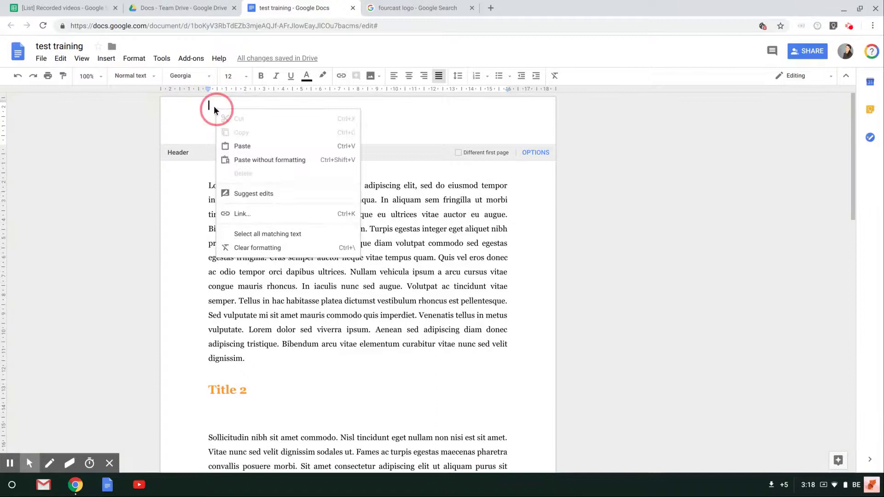
pyautogui.click(243, 147)
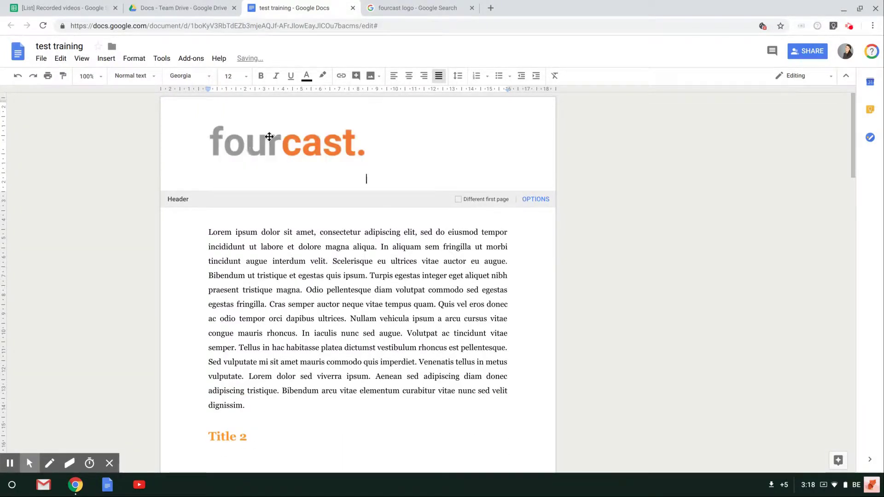
# Step: Shrink the header logo proportionally to about 4 cm wide, leave the header, and check it on both pages
pyautogui.click(270, 137)
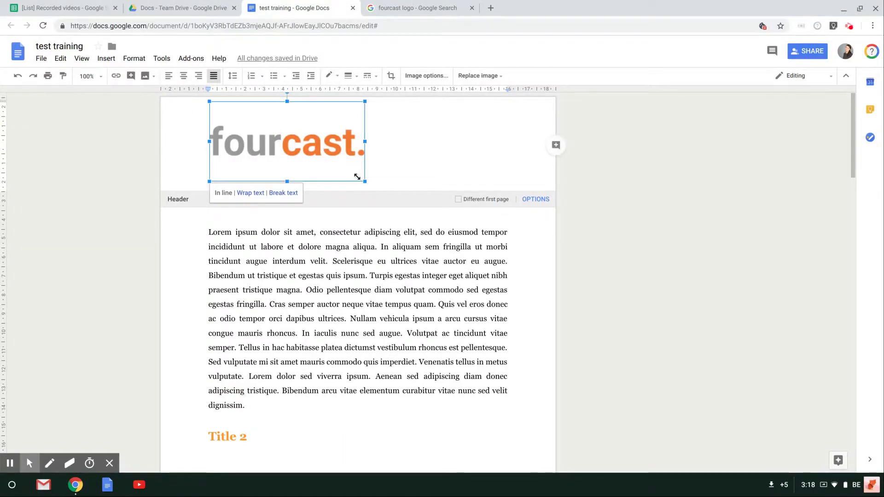
pyautogui.moveTo(364, 182); pyautogui.dragTo(283, 139)
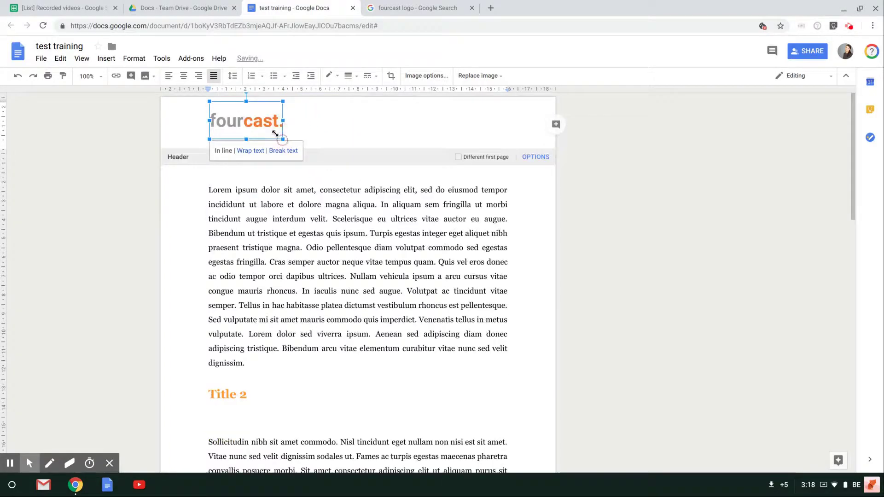
pyautogui.click(391, 219)
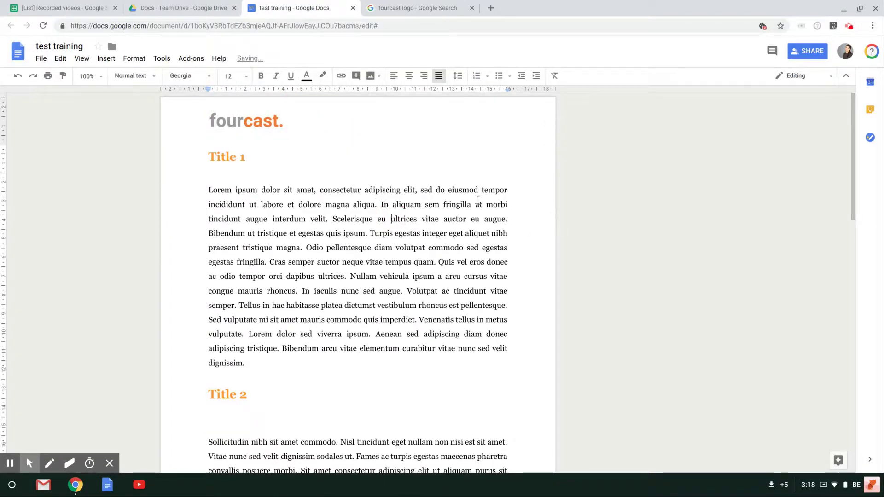
pyautogui.scroll(-10, 478, 201)
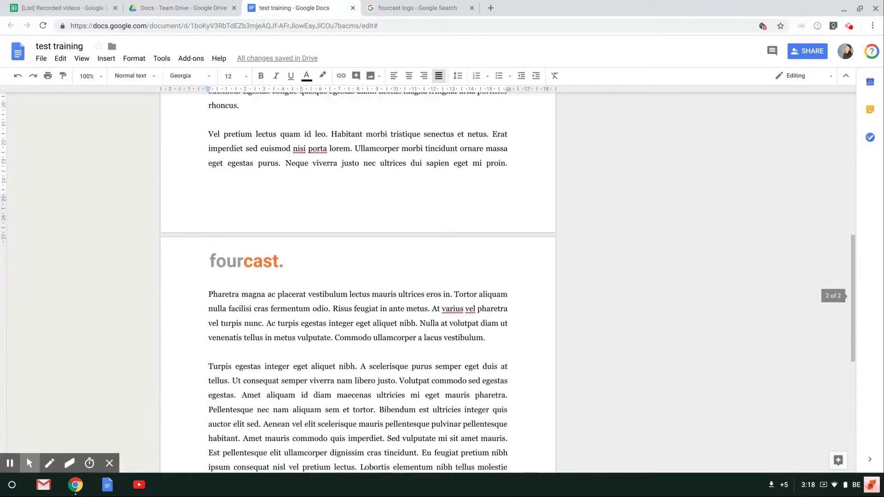
pyautogui.scroll(-5, 478, 201)
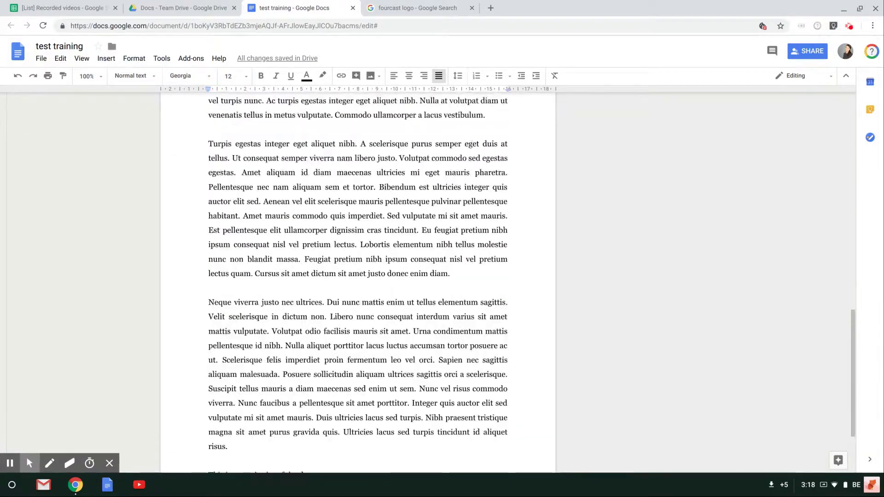
pyautogui.scroll(15, 478, 200)
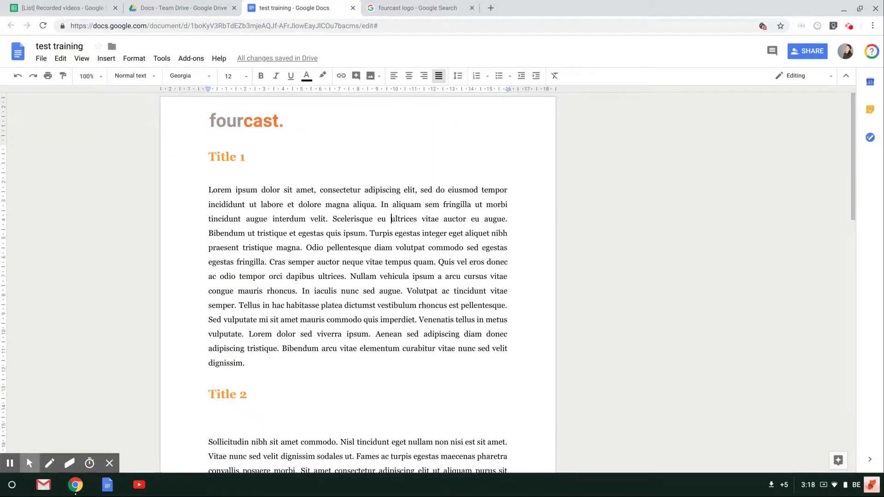
# Step: Insert automatic page numbers in the footer of every page, starting from the first page, and check the last page
pyautogui.scroll(-6, 470, 272)
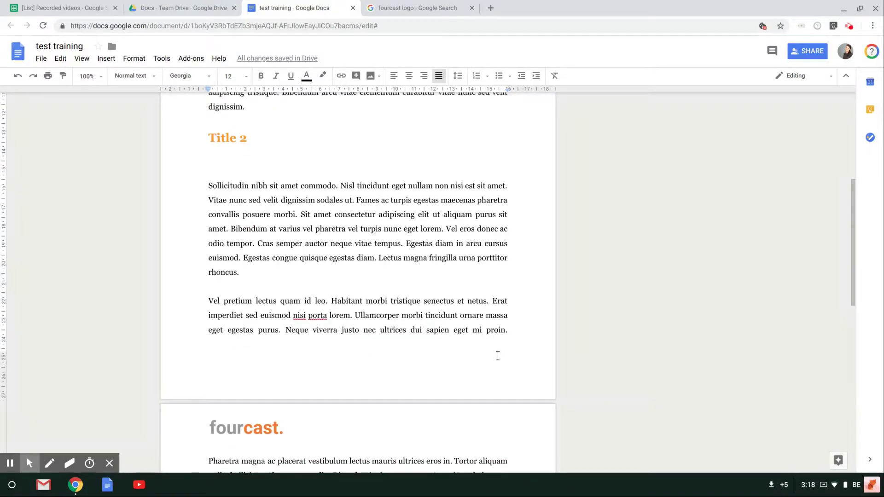
pyautogui.click(250, 363)
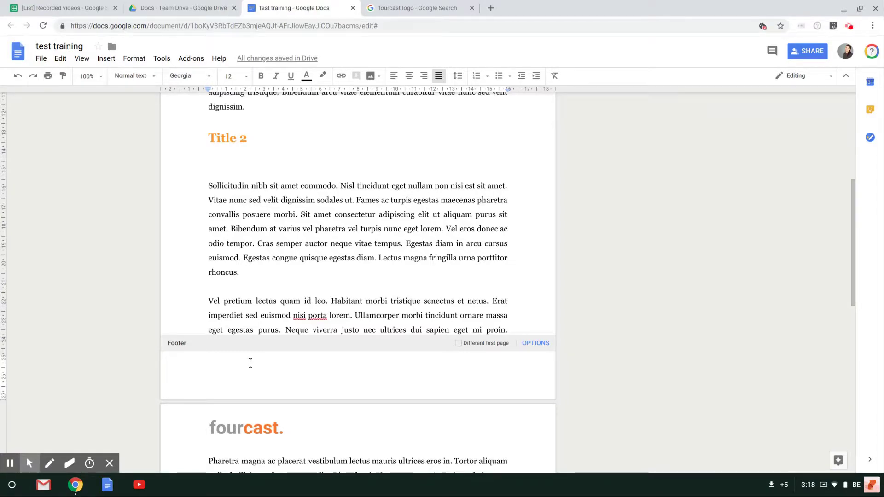
pyautogui.click(106, 59)
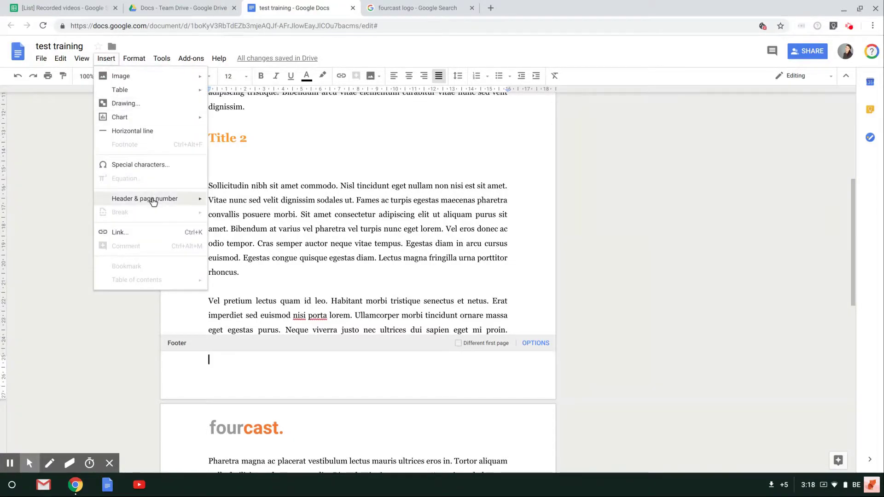
pyautogui.moveTo(151, 199)
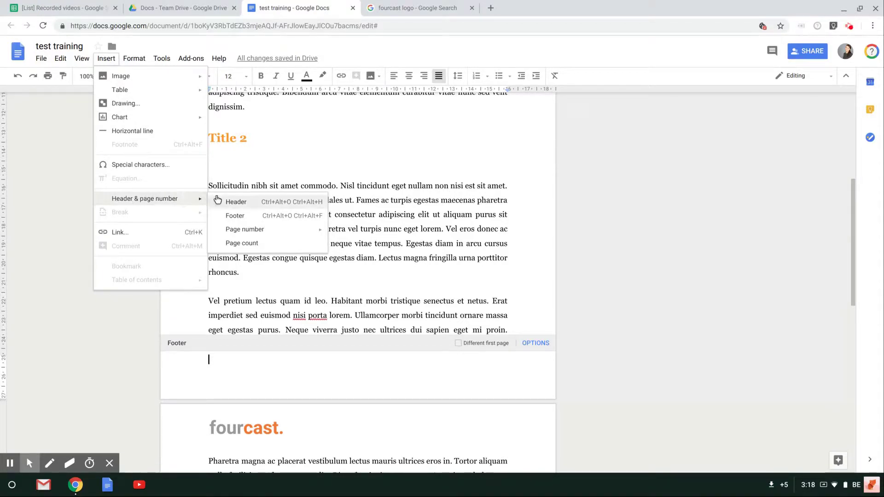
pyautogui.moveTo(251, 231)
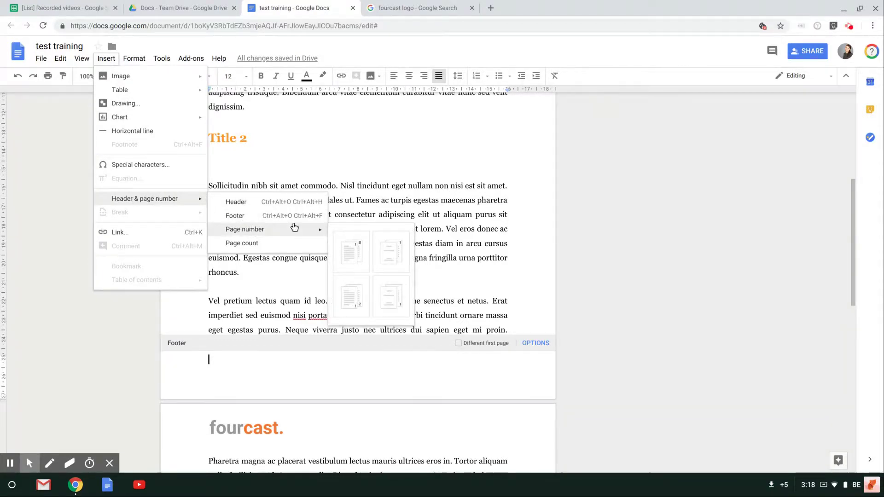
pyautogui.click(351, 297)
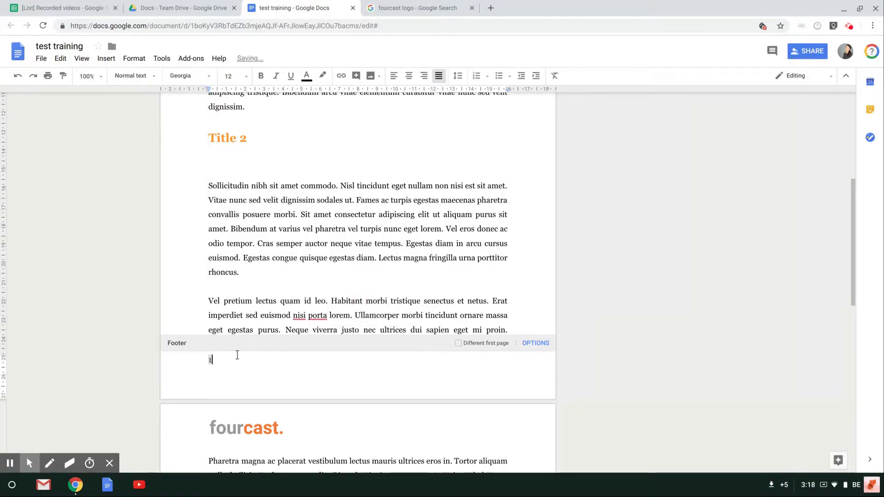
pyautogui.click(483, 252)
pyautogui.scroll(-9, 342, 328)
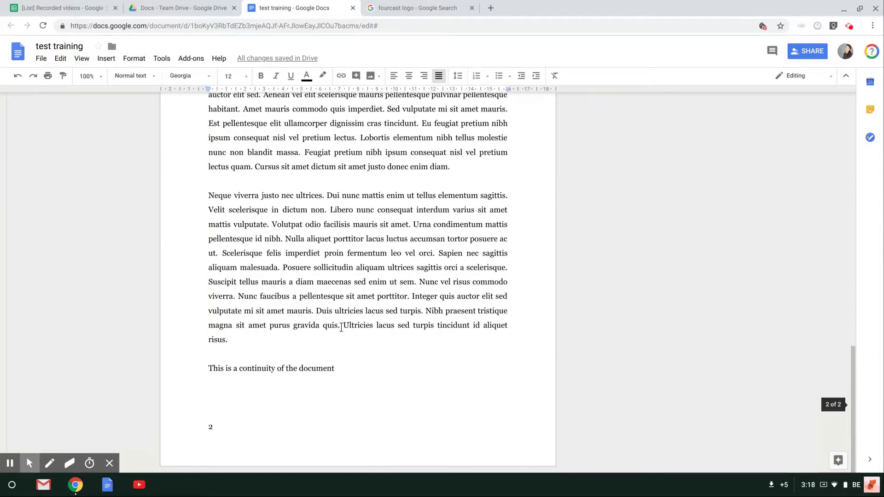
pyautogui.scroll(1, 219, 428)
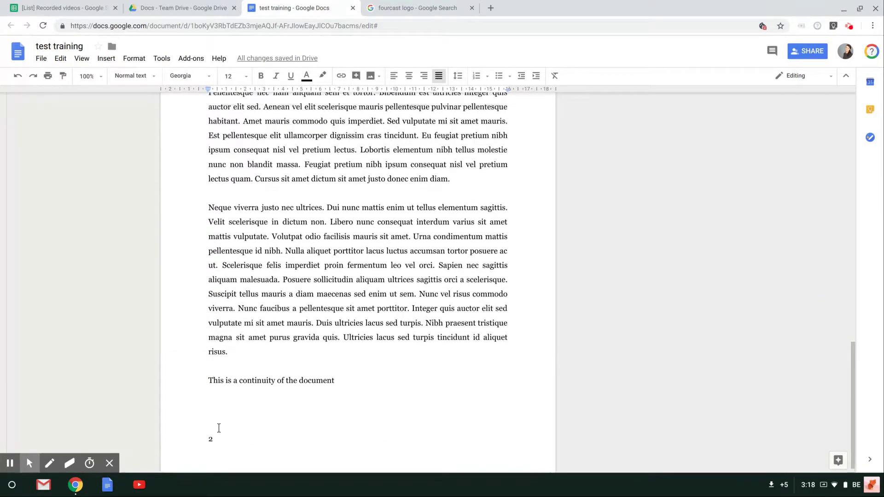
# Step: Add the total page count after the footer's page number on page 1, separated by the word "of"
pyautogui.scroll(6, 219, 428)
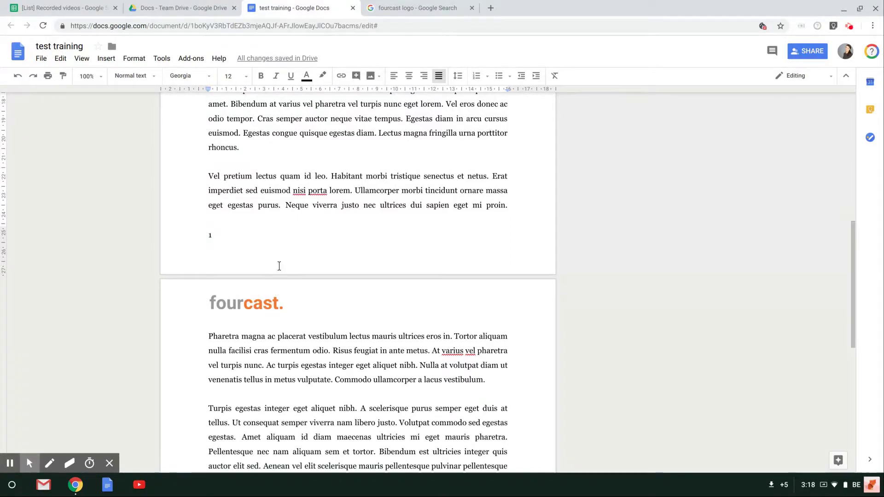
pyautogui.doubleClick(261, 231)
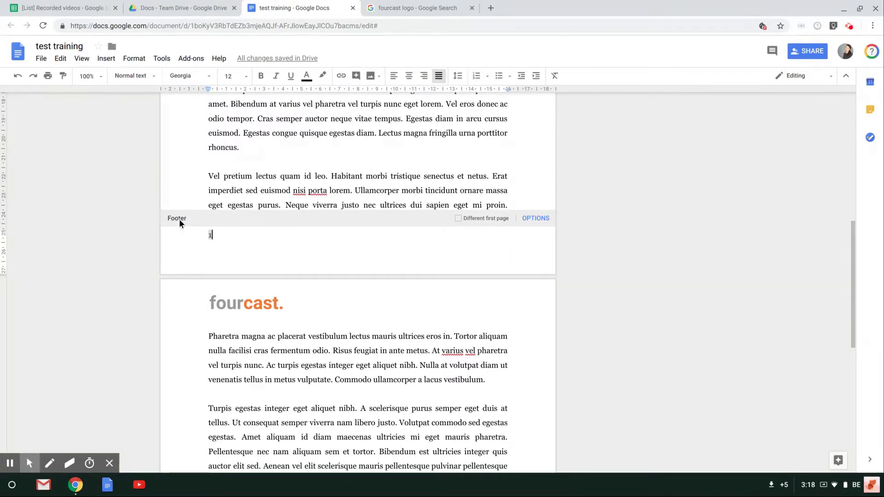
pyautogui.click(106, 58)
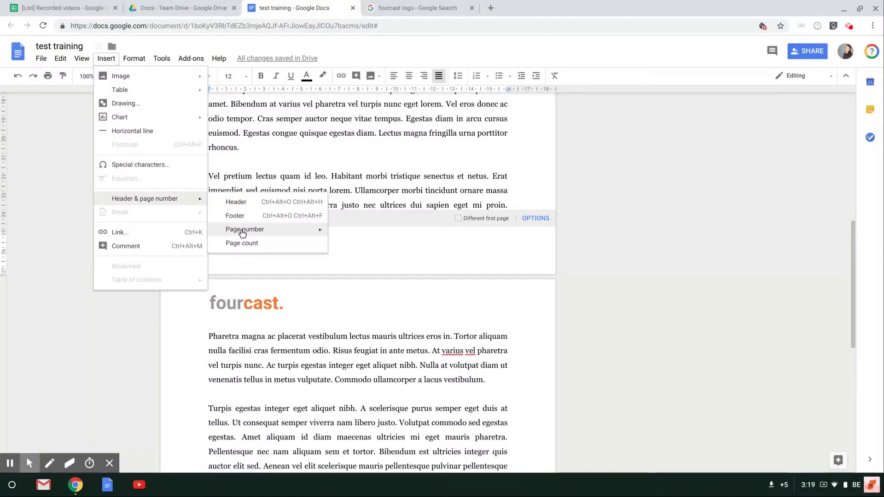
pyautogui.click(248, 244)
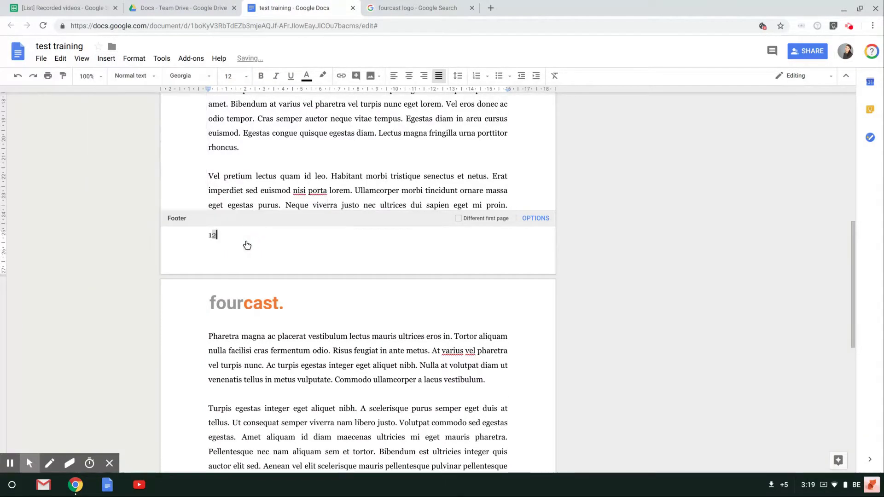
pyautogui.press('Left')
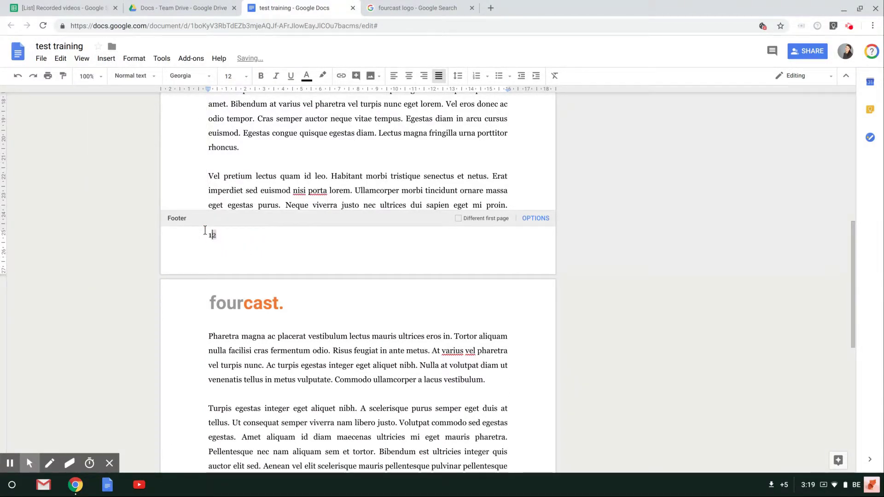
pyautogui.write('of')
pyautogui.click(359, 160)
# Step: Review the header logo and the footer page numbering on both pages, then return to the document's beginning
pyautogui.scroll(-8, 306, 241)
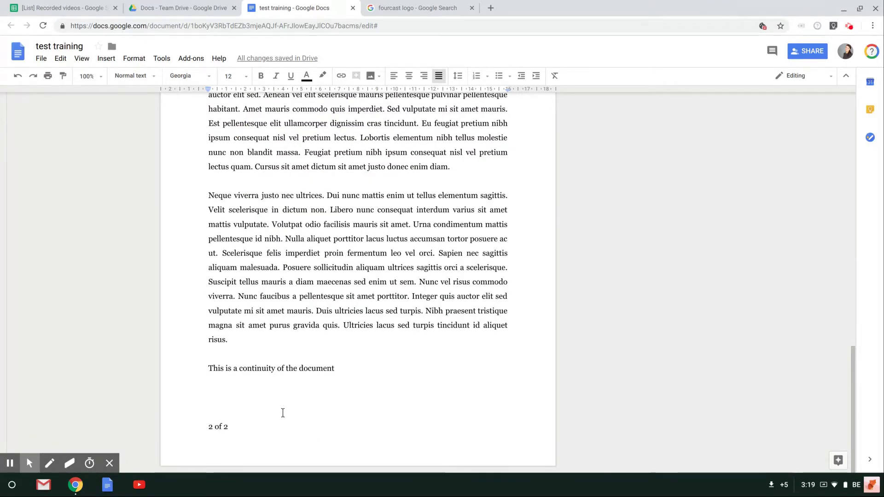
pyautogui.scroll(10, 283, 412)
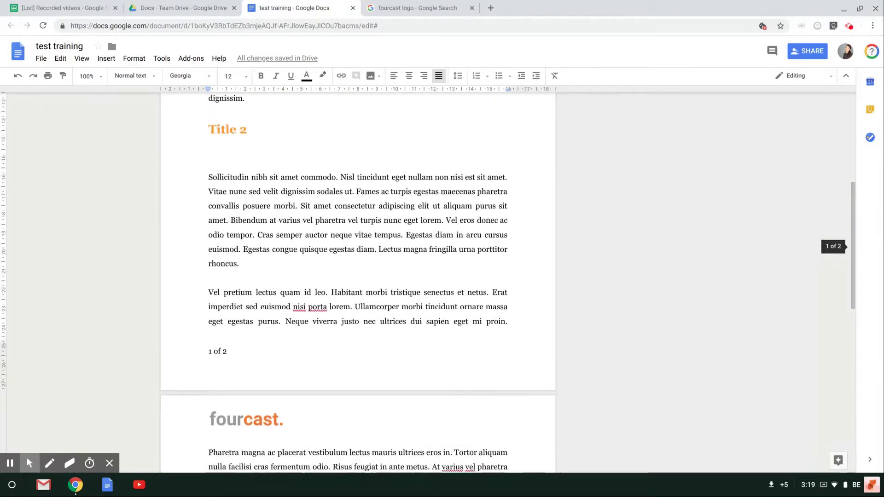
pyautogui.scroll(3, 359, 283)
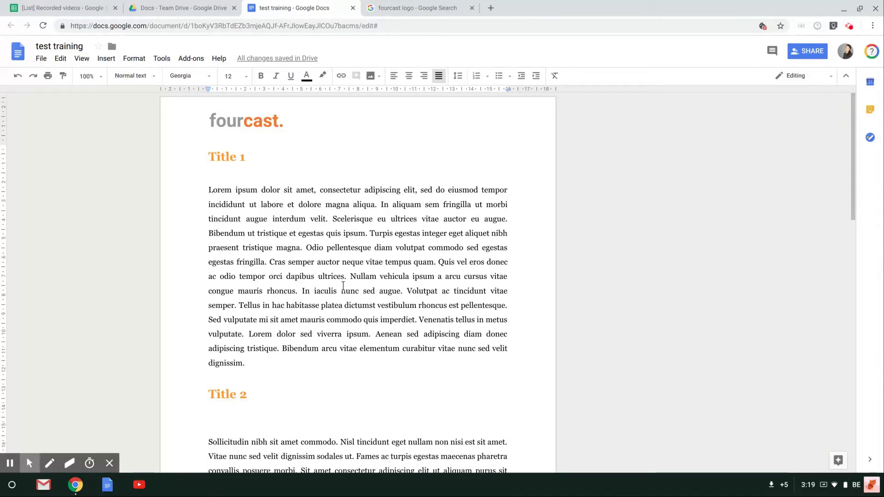
pyautogui.scroll(-9, 343, 285)
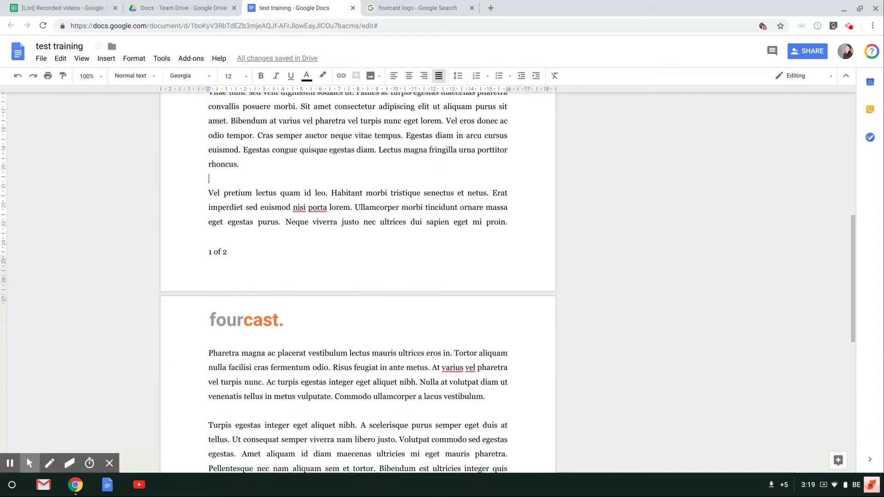
pyautogui.scroll(-6, 358, 283)
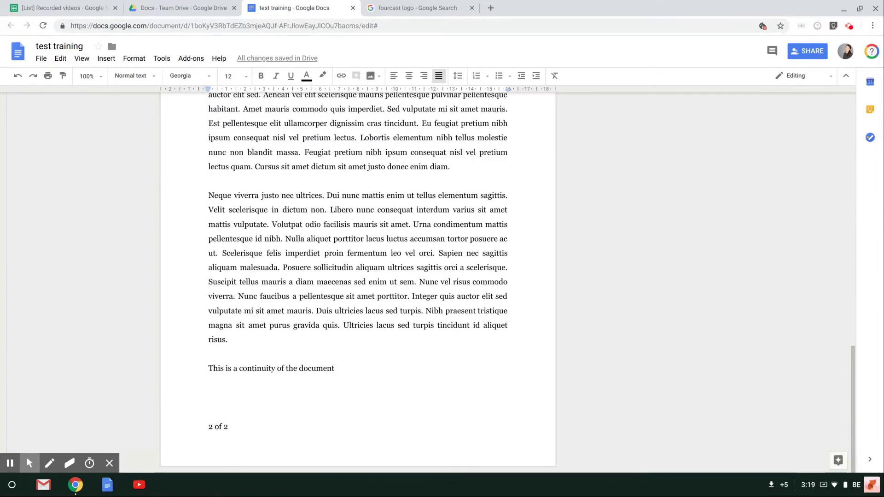
pyautogui.hotkey('ctrl', 'Home')
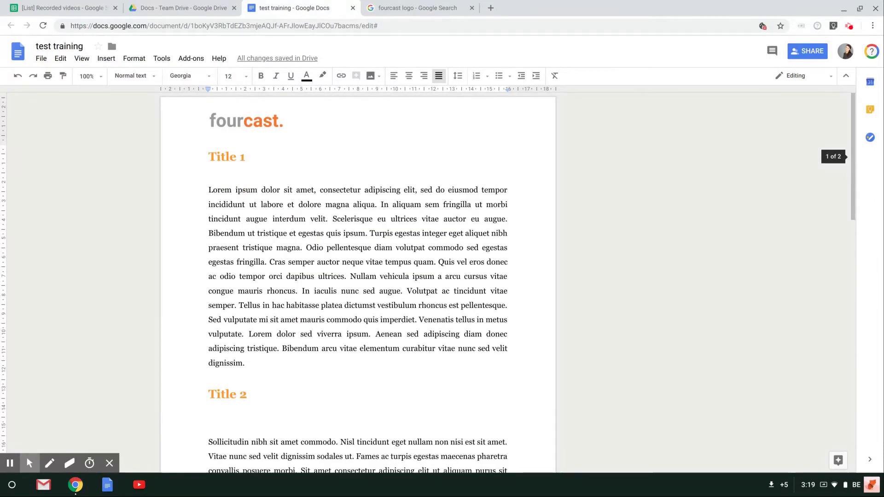